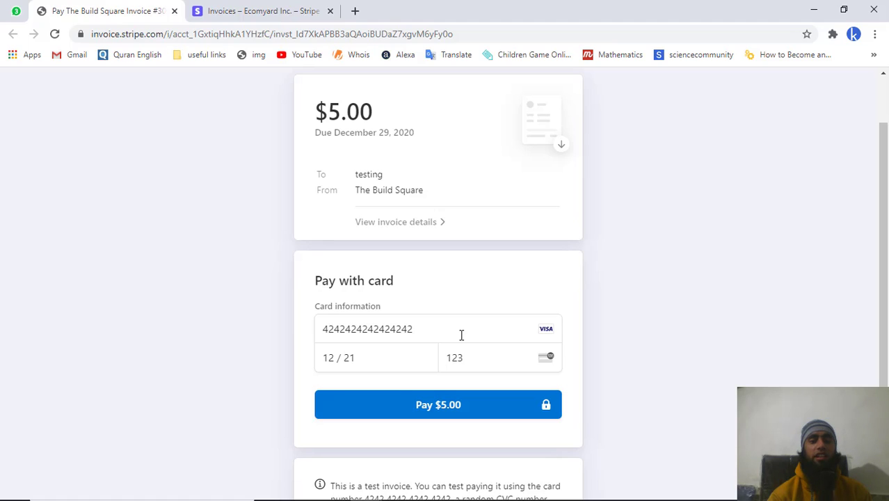
# Attempt the $5.00 test card payment, then switch to the stripe.com homepage tab
pyautogui.click(446, 409)
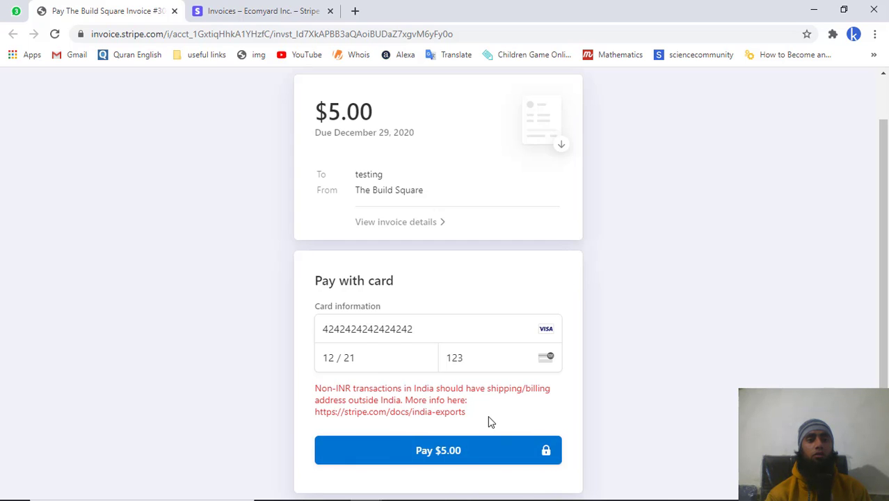
pyautogui.click(259, 11)
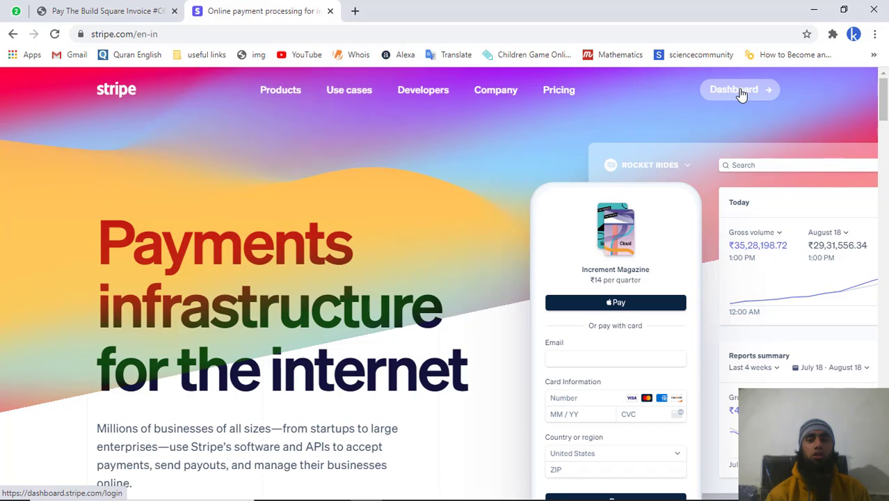
# Go to the Stripe Dashboard from the stripe.com homepage
pyautogui.click(741, 94)
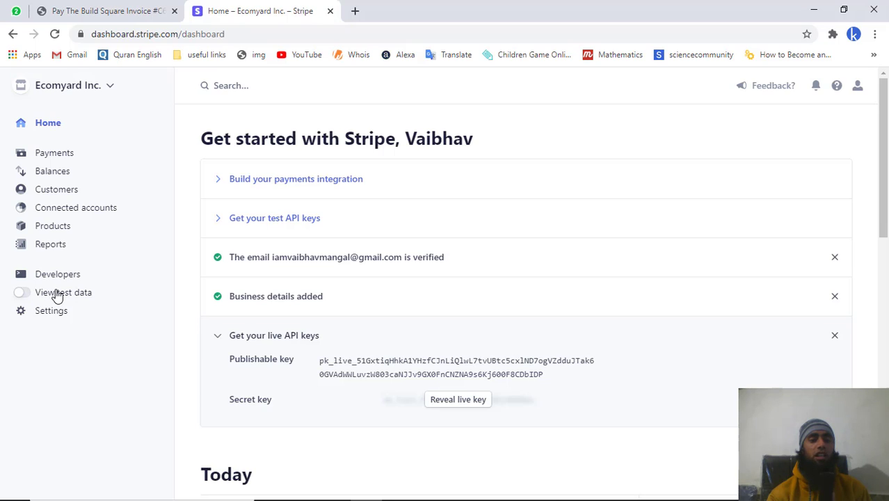
# Turn on test data and search 'invoi' to reach the Invoices list
pyautogui.click(58, 296)
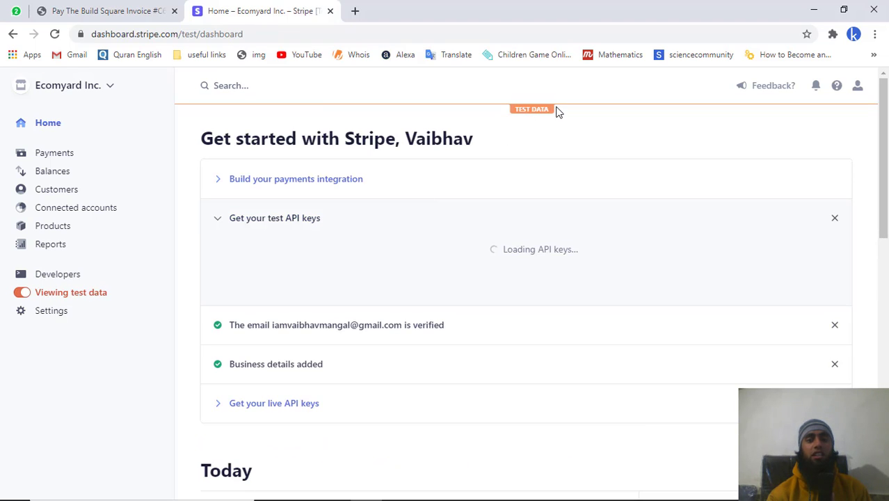
pyautogui.click(298, 78)
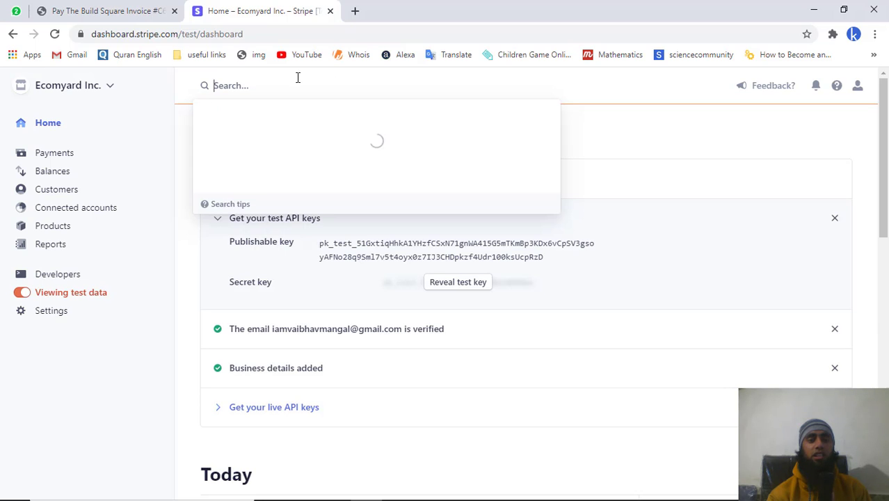
pyautogui.write('i')
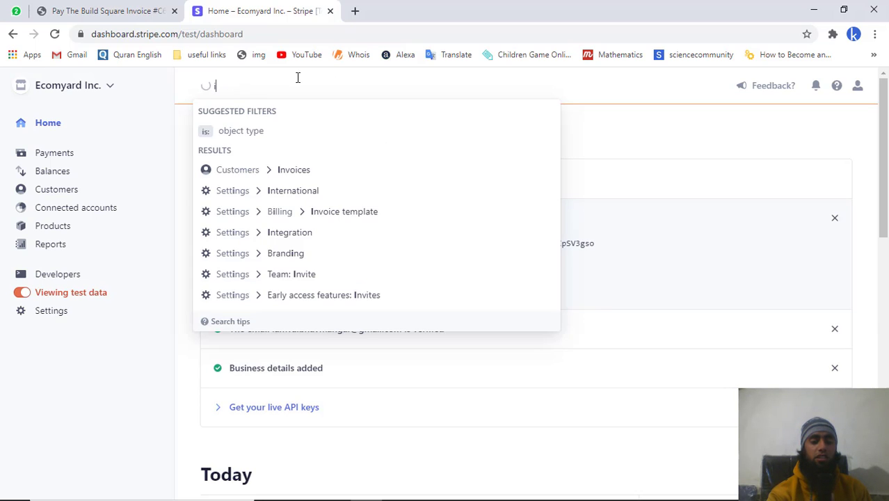
pyautogui.write('nvoi')
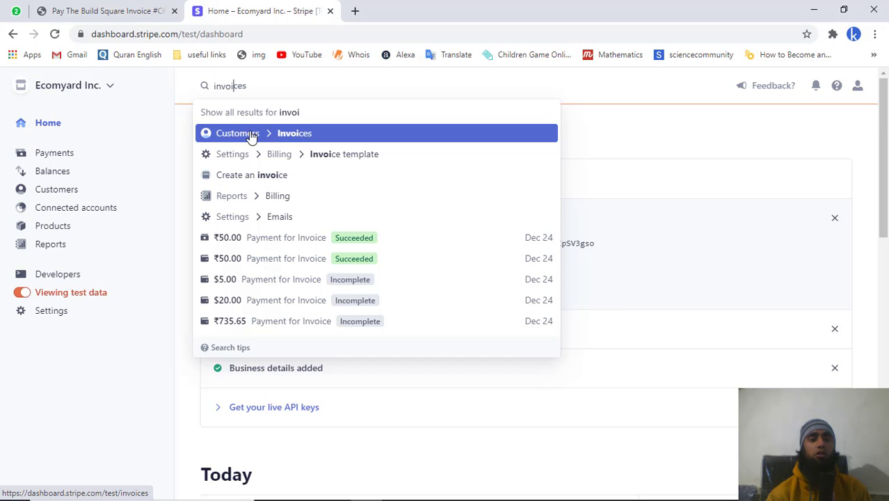
pyautogui.click(300, 135)
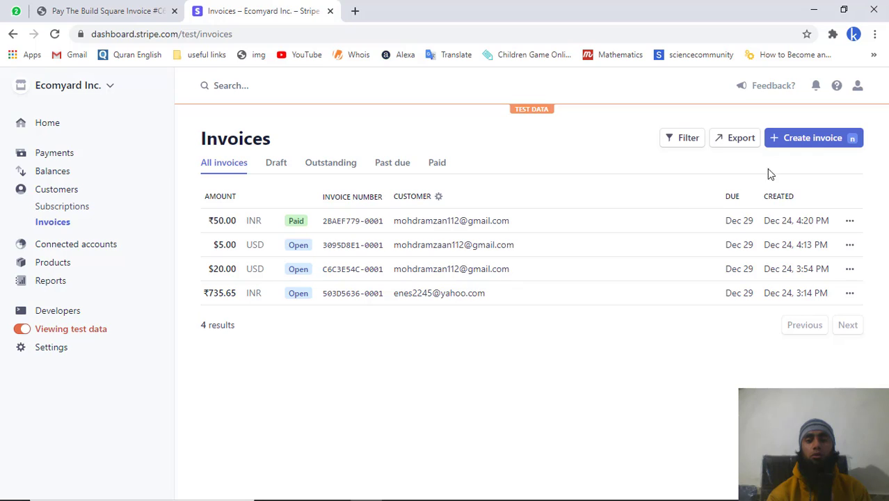
# Create a new invoice and enter 'My Name' as the customer
pyautogui.click(810, 142)
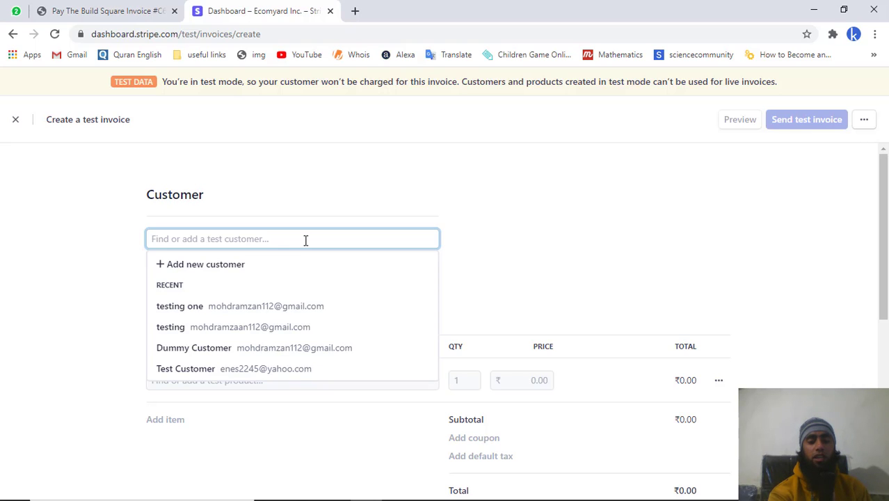
pyautogui.write('Cus')
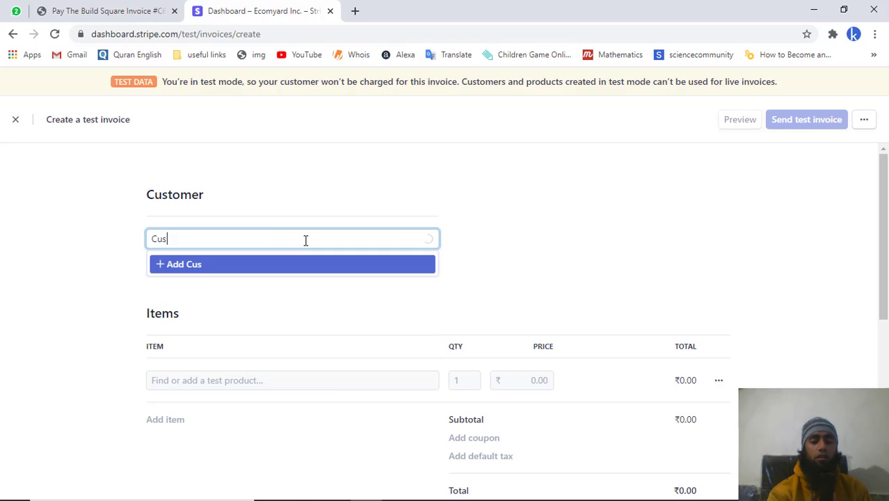
pyautogui.write('tomer')
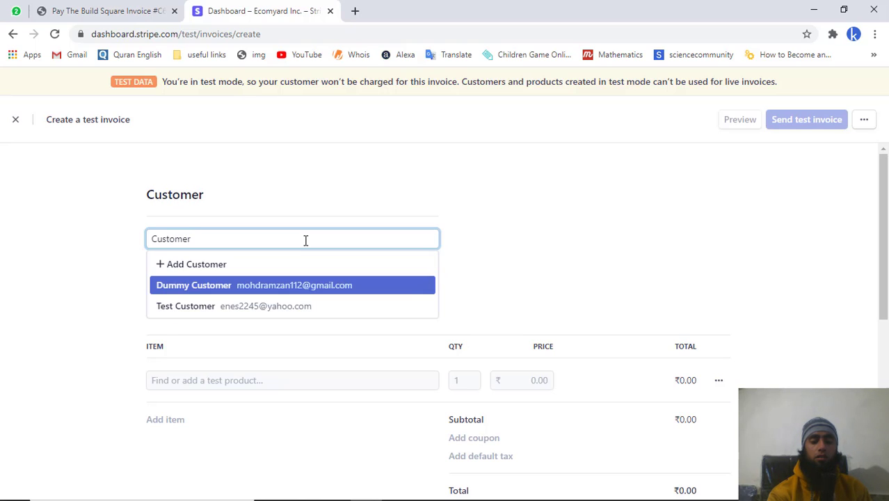
pyautogui.hotkey('ctrl', 'a')
pyautogui.press('BackSpace')
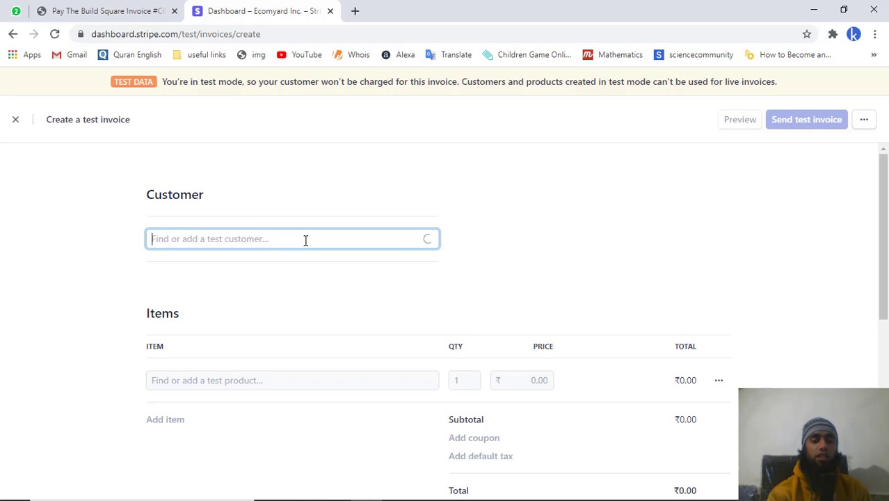
pyautogui.write('My ')
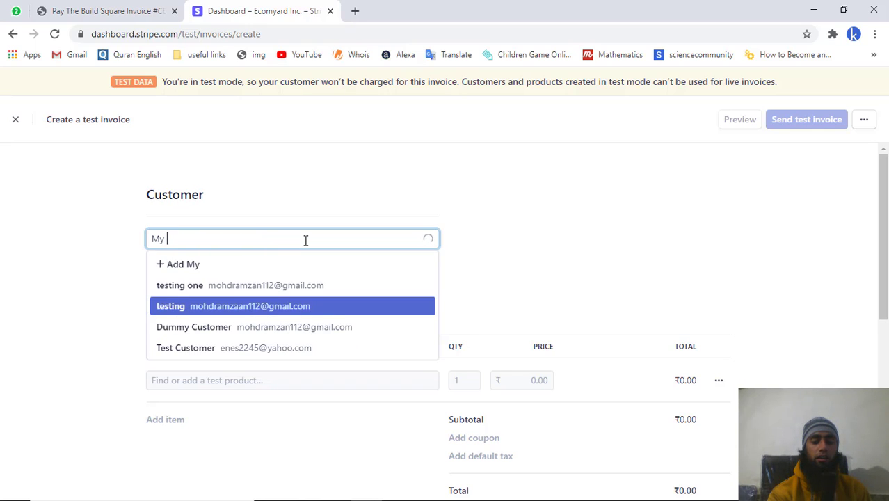
pyautogui.write('Name')
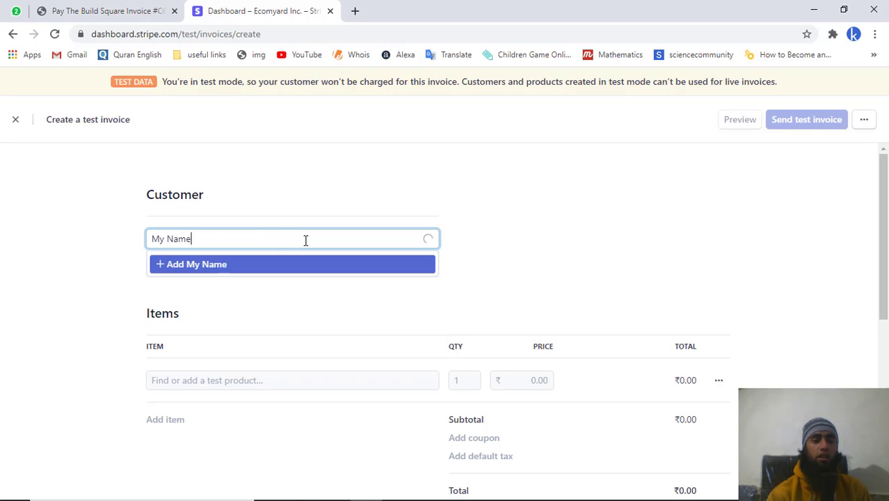
# Add customer My Name with the saved account email and description 'Digital service'
pyautogui.click(216, 264)
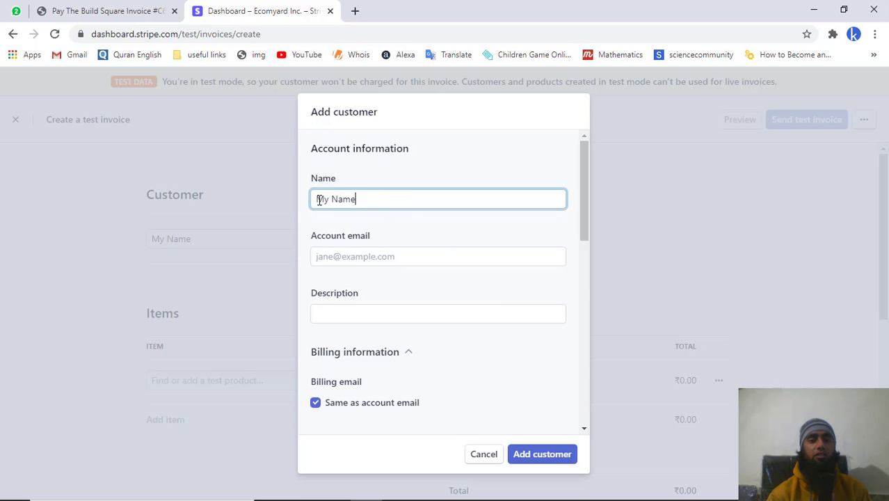
pyautogui.click(376, 256)
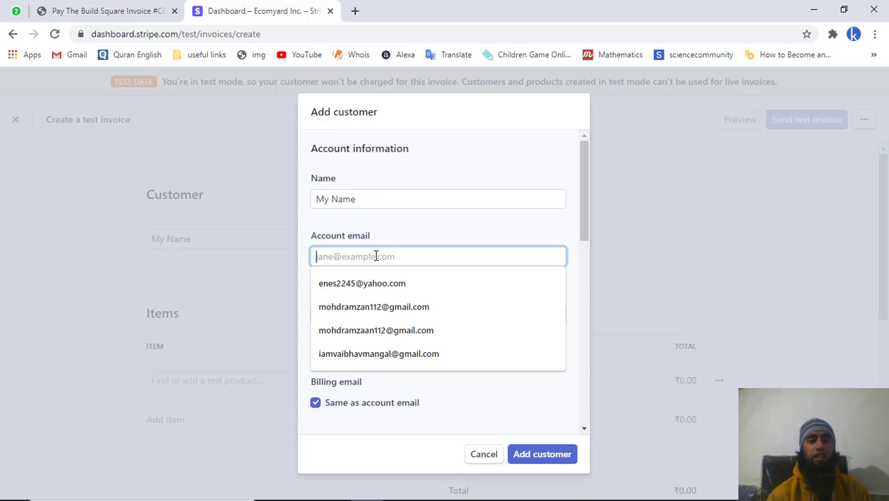
pyautogui.click(369, 325)
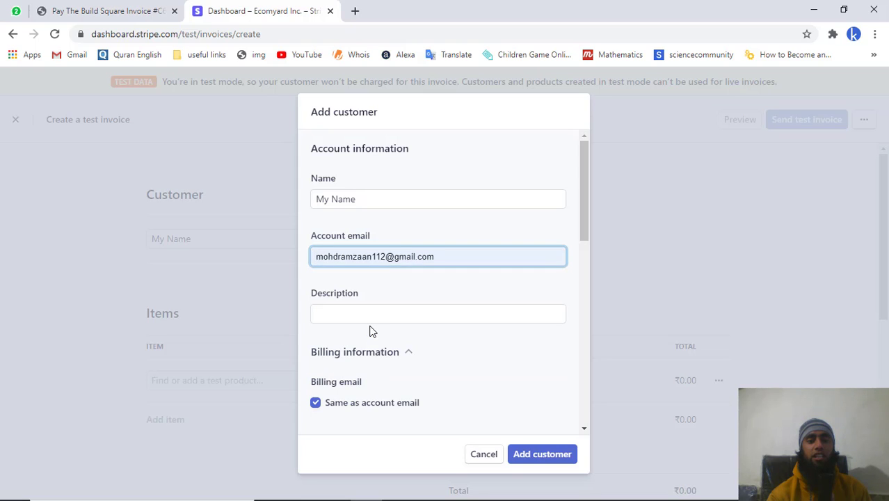
pyautogui.click(359, 316)
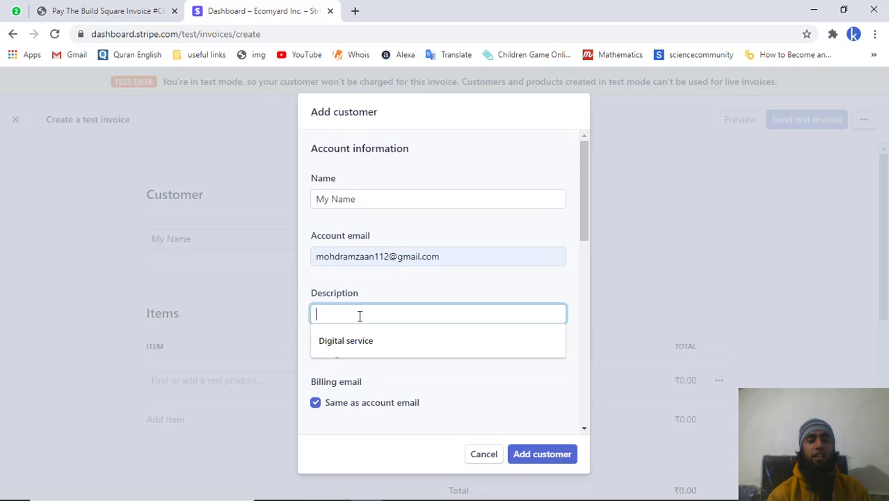
pyautogui.click(356, 340)
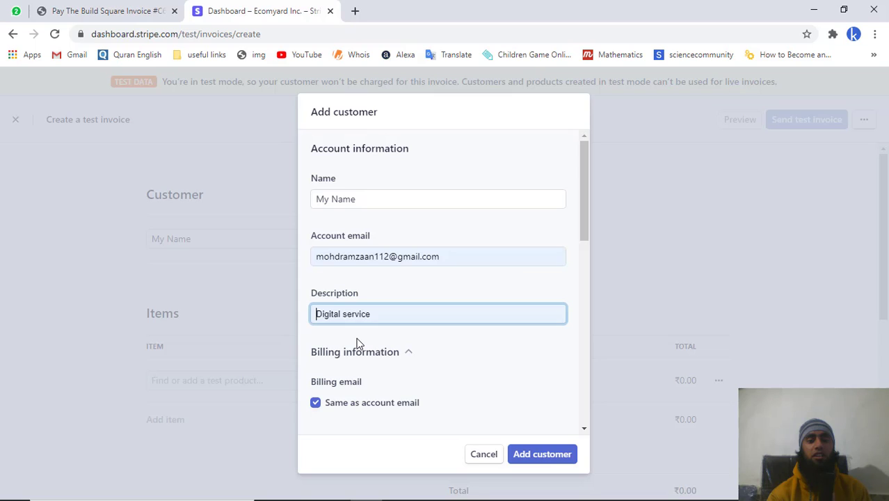
pyautogui.scroll(-3, 358, 341)
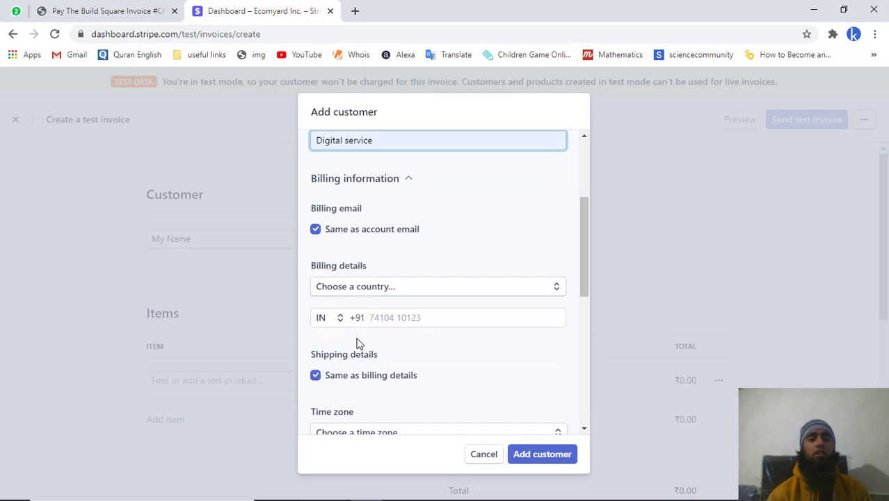
pyautogui.scroll(-1, 358, 341)
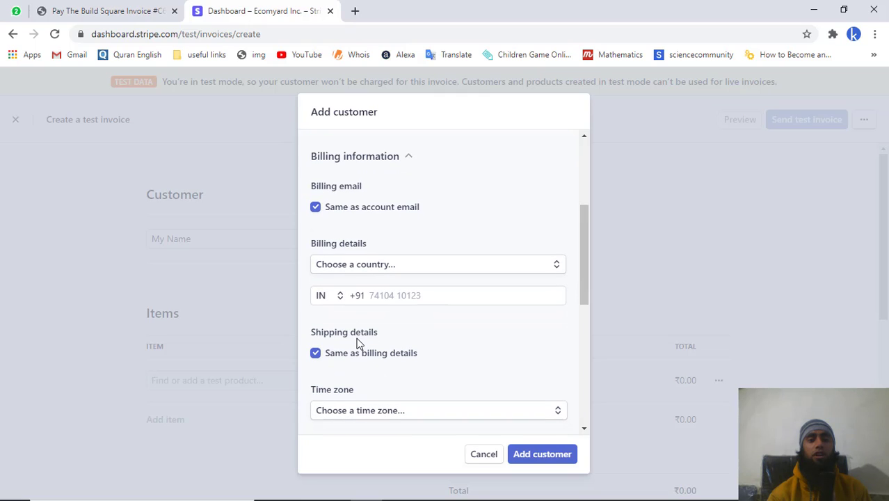
# Set the billing country to India and enter the customer's address lines and city
pyautogui.click(381, 262)
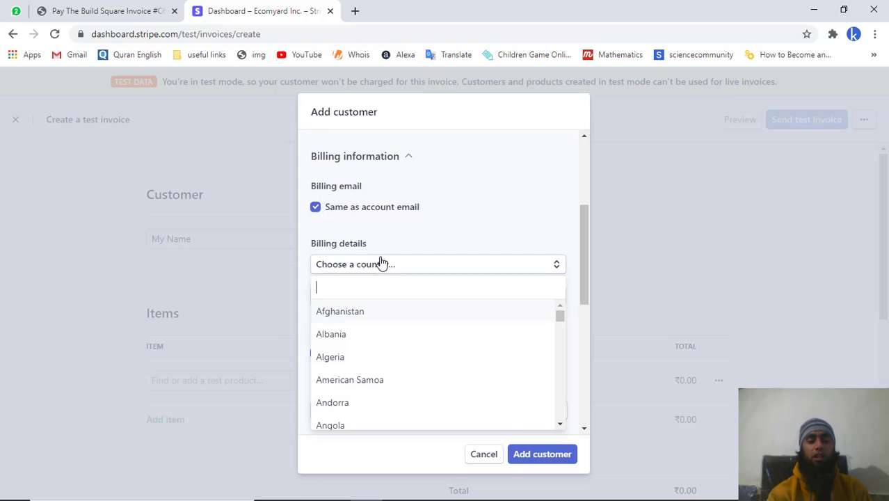
pyautogui.write('indi')
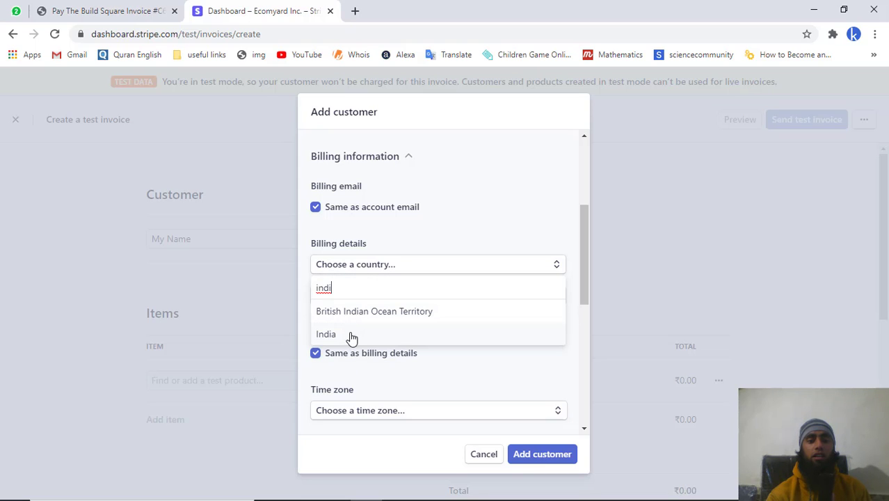
pyautogui.click(351, 335)
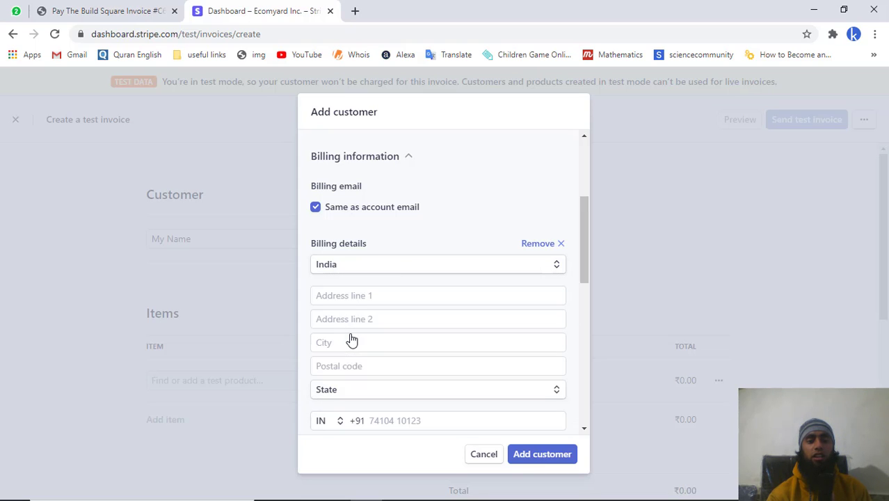
pyautogui.click(353, 296)
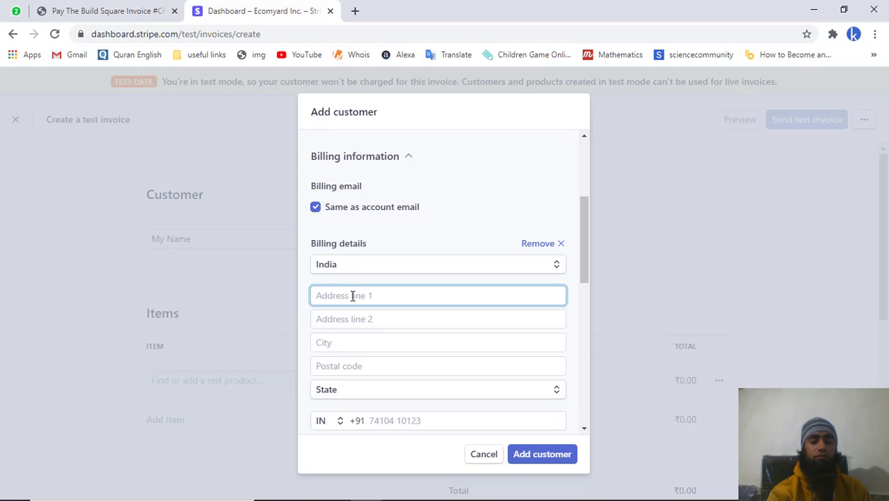
pyautogui.write('doon')
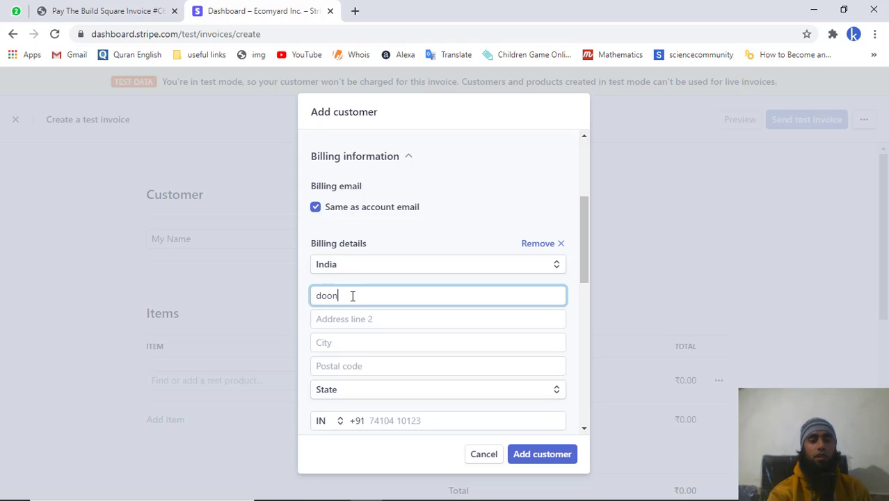
pyautogui.write('a')
pyautogui.click(346, 320)
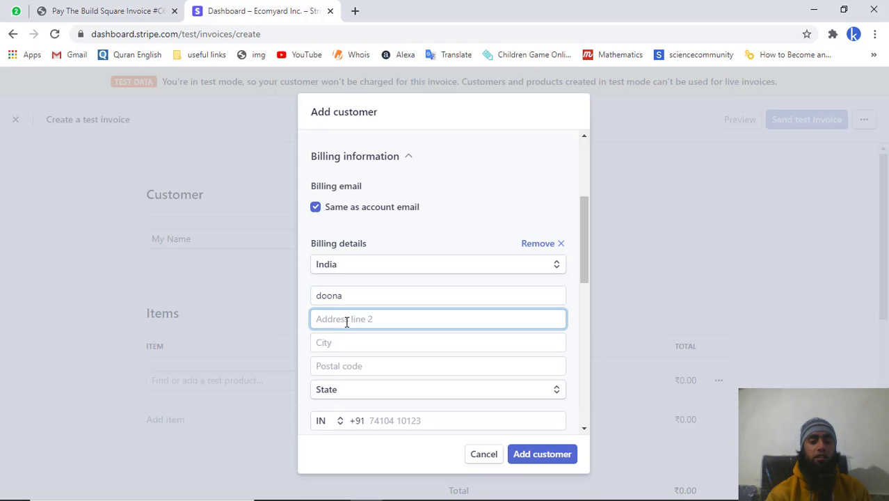
pyautogui.write('raj')
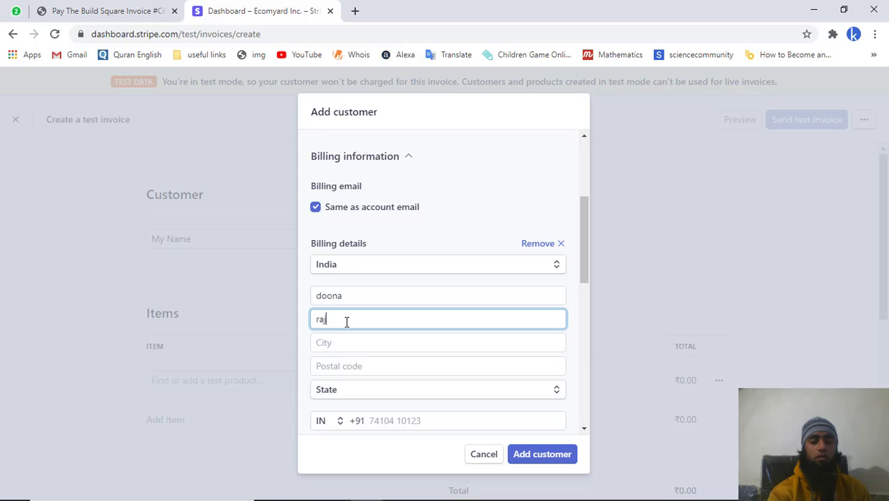
pyautogui.write('ouri')
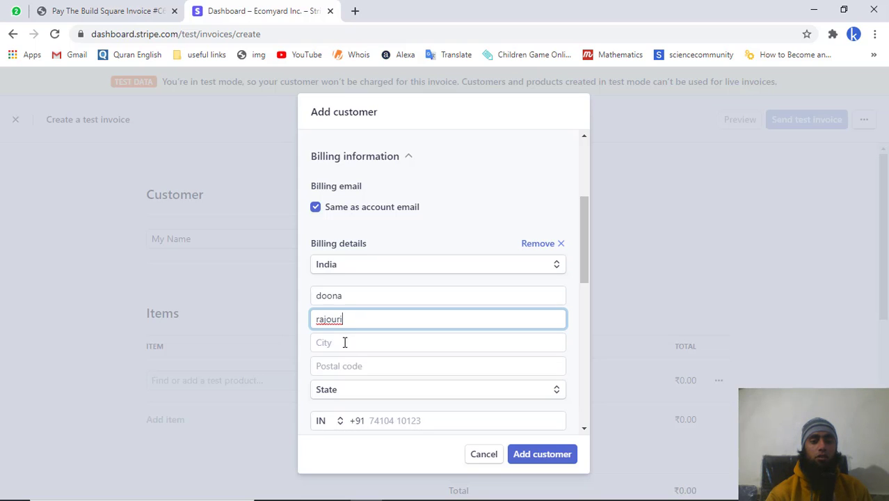
pyautogui.click(344, 342)
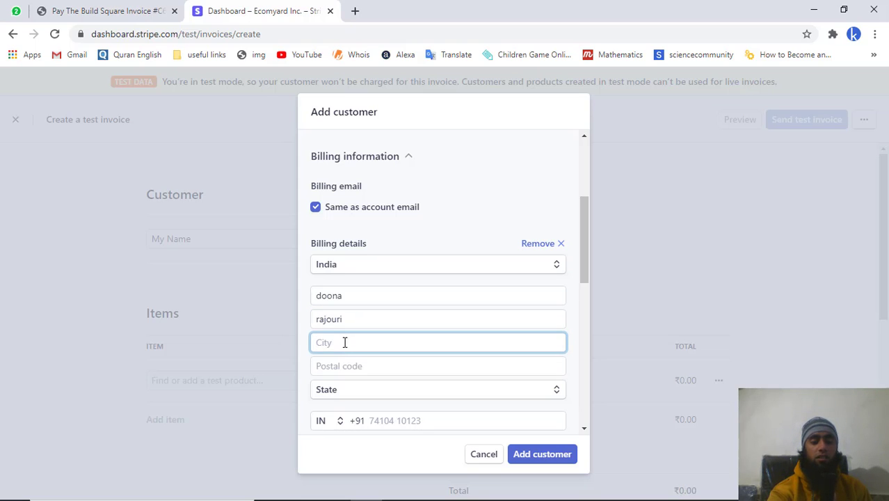
pyautogui.write('rajouri')
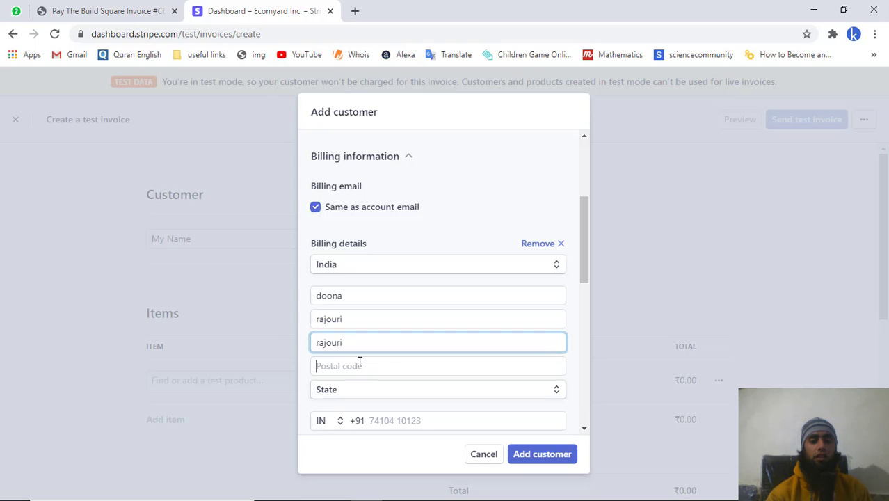
# Enter the postal code, choose Jammu & Kashmir as state, and fill in the suggested phone number
pyautogui.click(360, 365)
pyautogui.write('1')
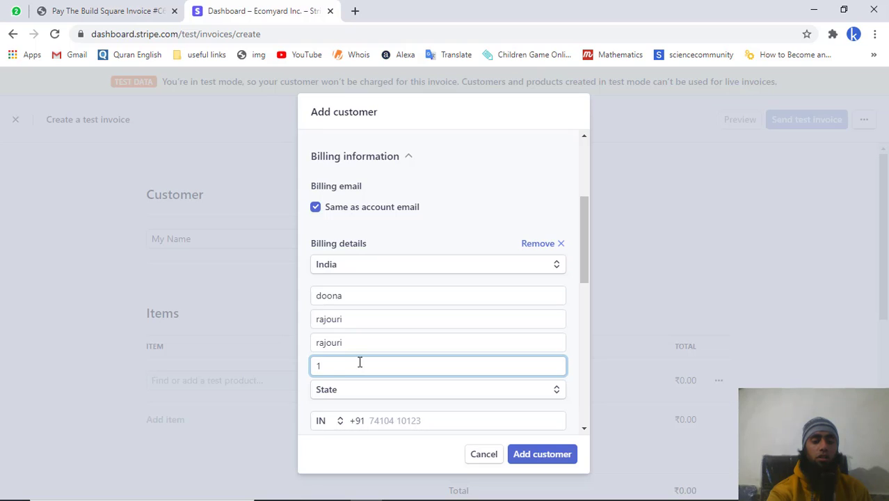
pyautogui.write('851')
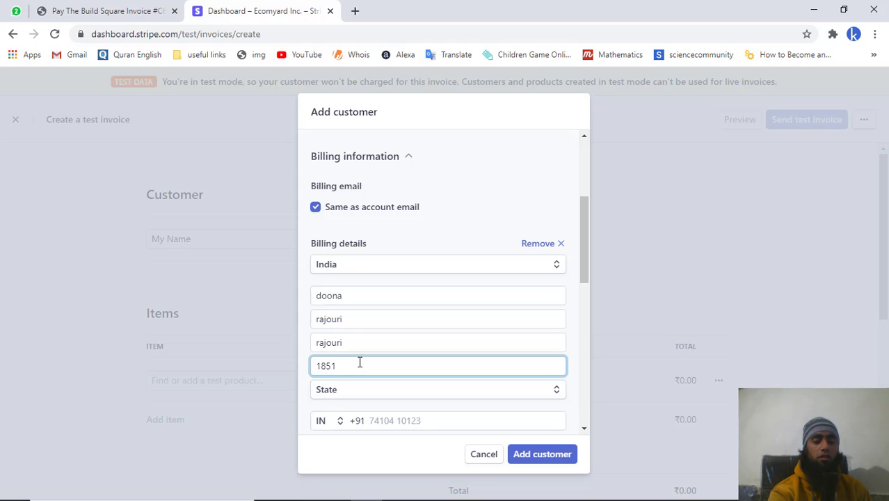
pyautogui.write('32')
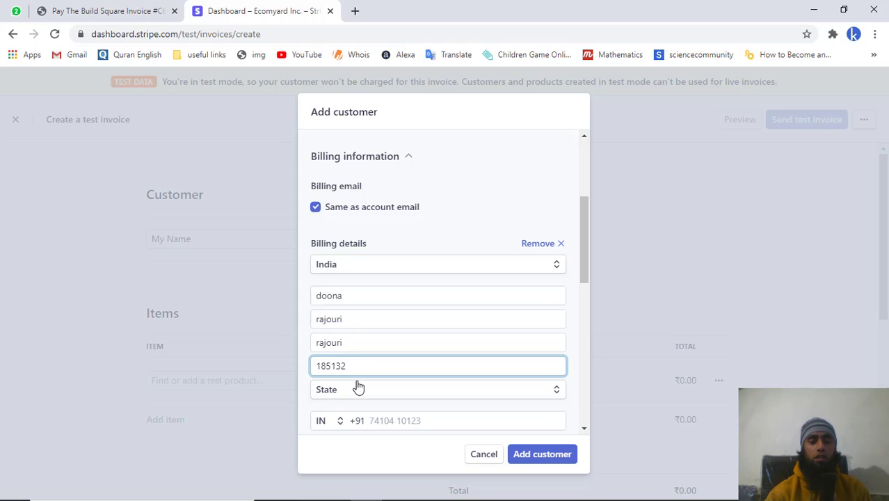
pyautogui.click(356, 391)
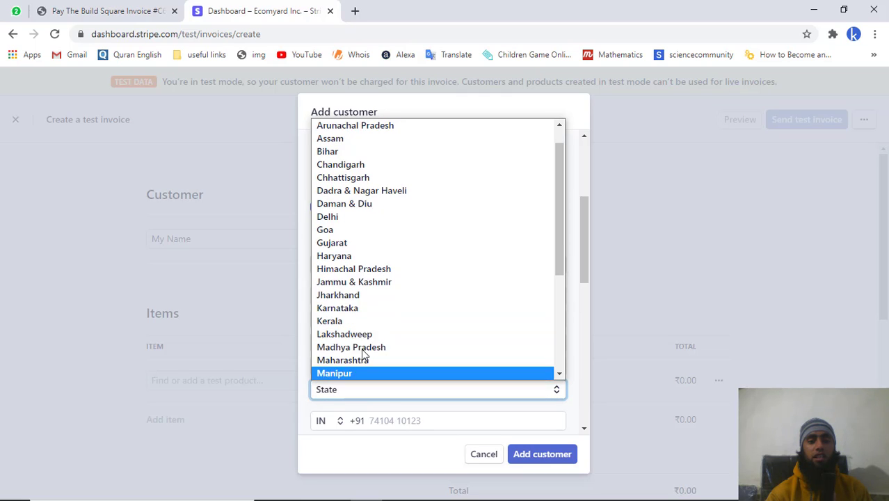
pyautogui.click(367, 282)
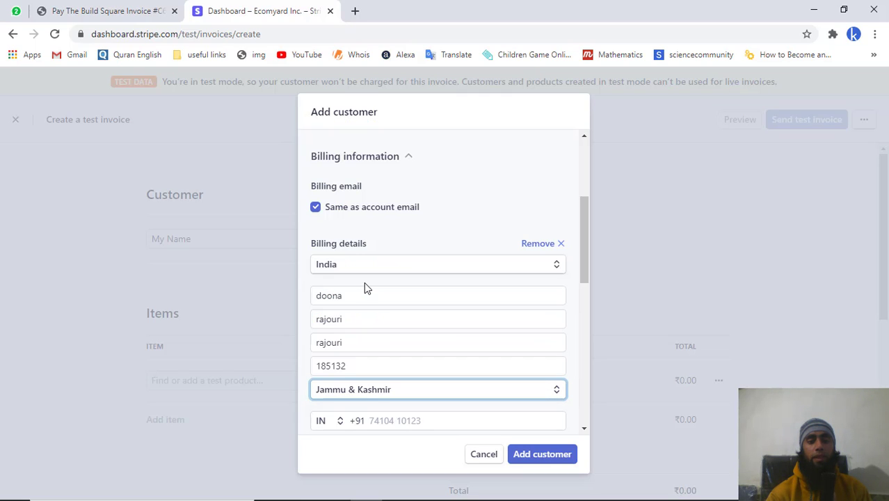
pyautogui.click(406, 420)
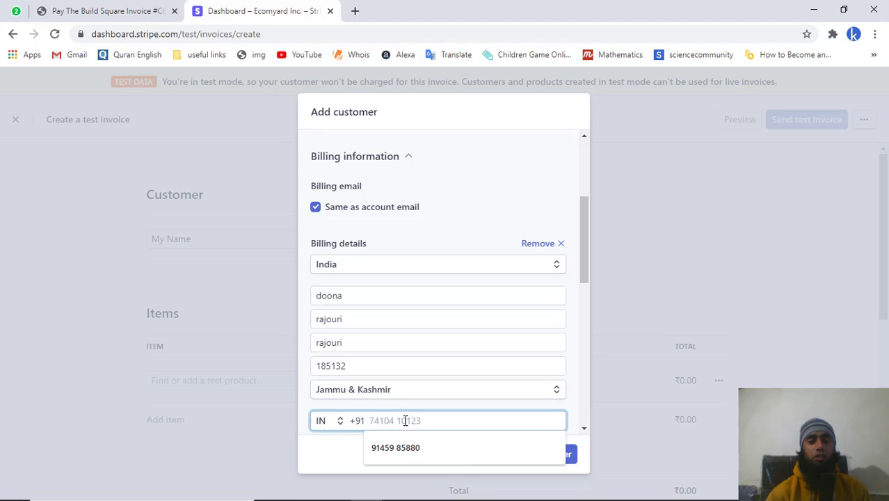
pyautogui.click(405, 445)
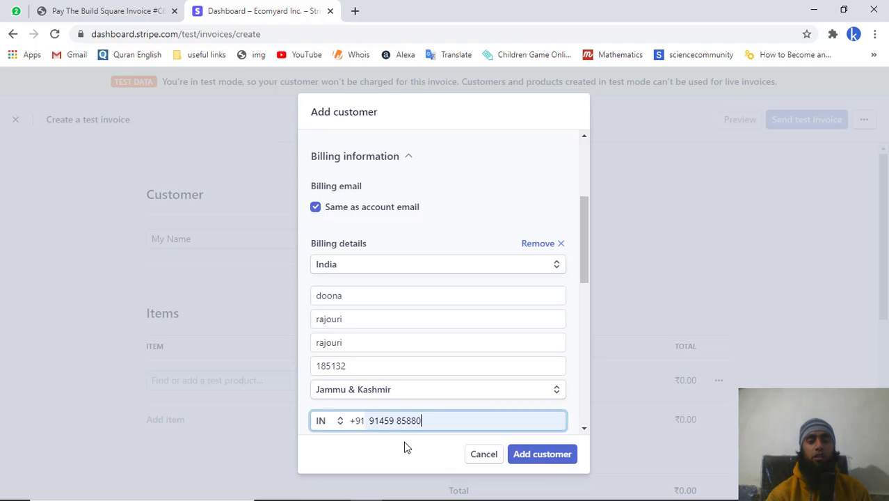
pyautogui.click(404, 442)
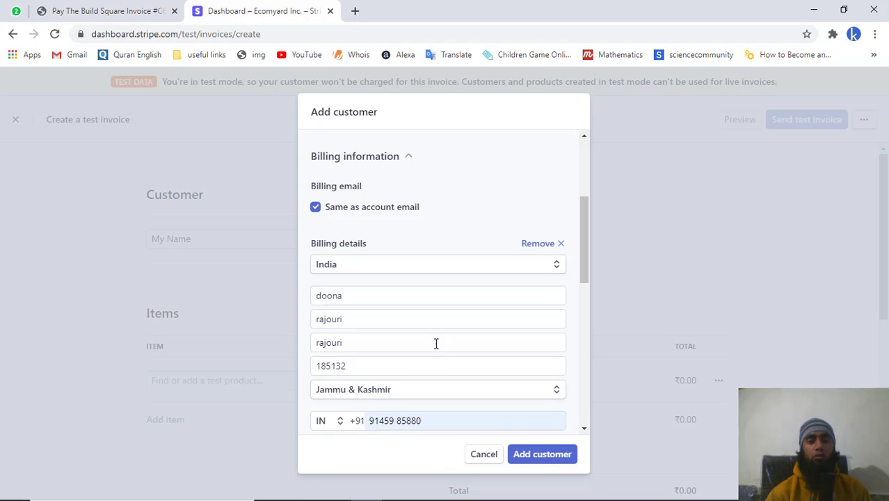
pyautogui.scroll(-4, 436, 344)
# Set the customer's currency to INR - Indian Rupee
pyautogui.scroll(-1, 436, 342)
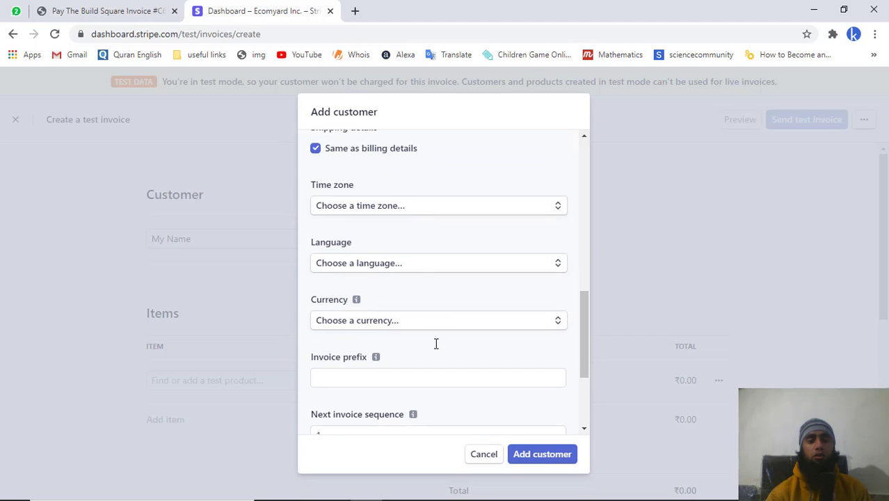
pyautogui.click(399, 321)
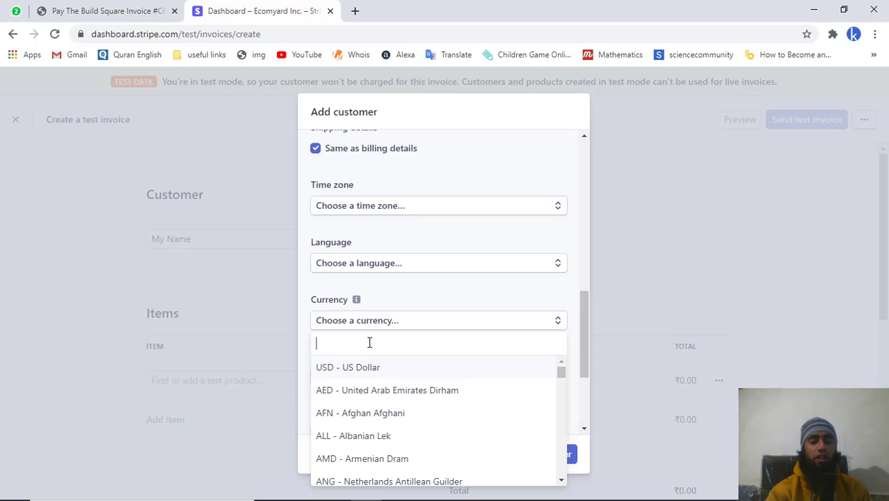
pyautogui.write('inr')
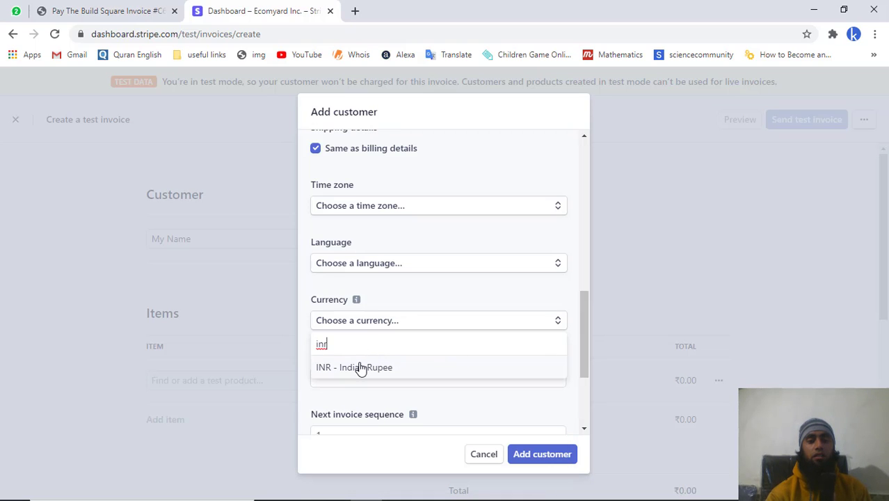
pyautogui.click(359, 367)
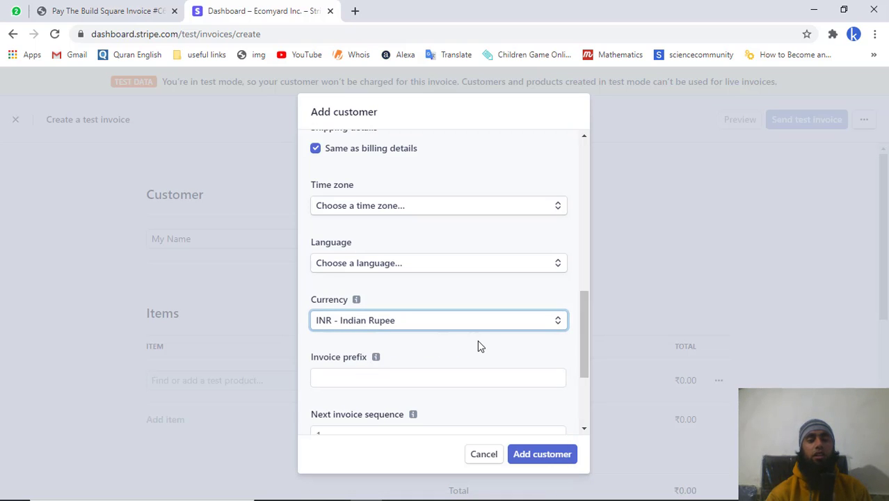
# Review the customer's billing details and save the new customer
pyautogui.scroll(-3, 478, 346)
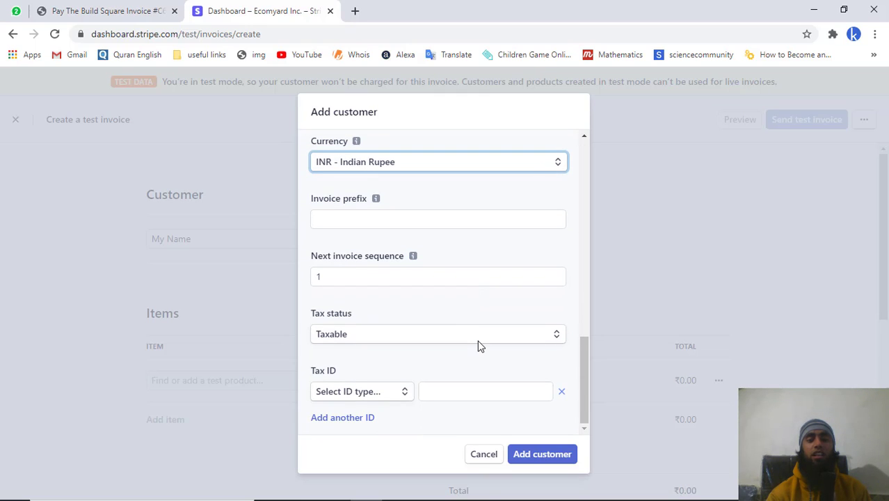
pyautogui.scroll(4, 478, 346)
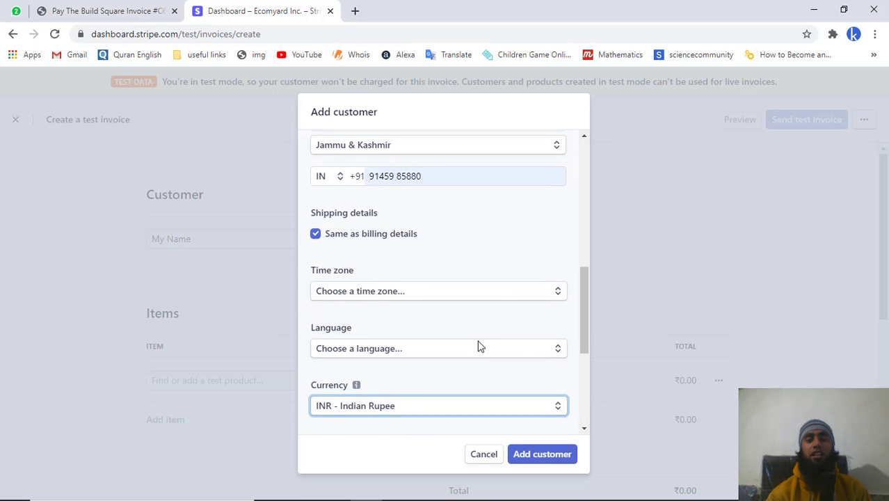
pyautogui.scroll(3, 478, 345)
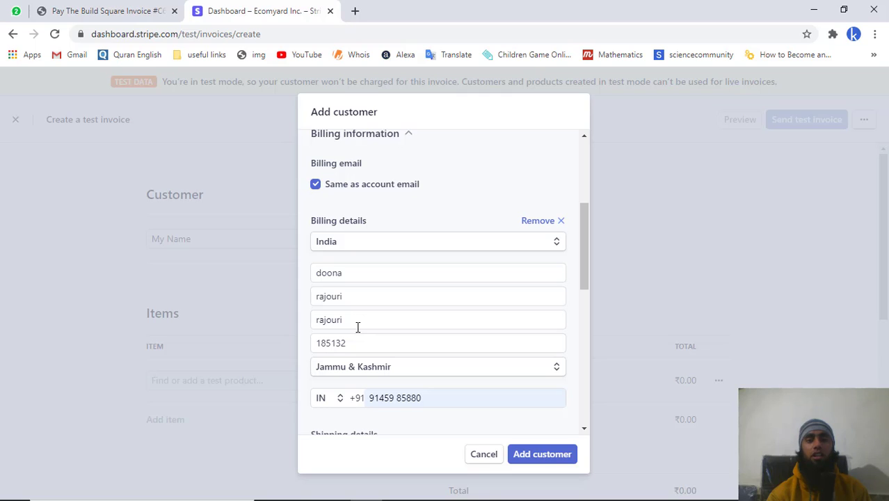
pyautogui.scroll(-5, 357, 327)
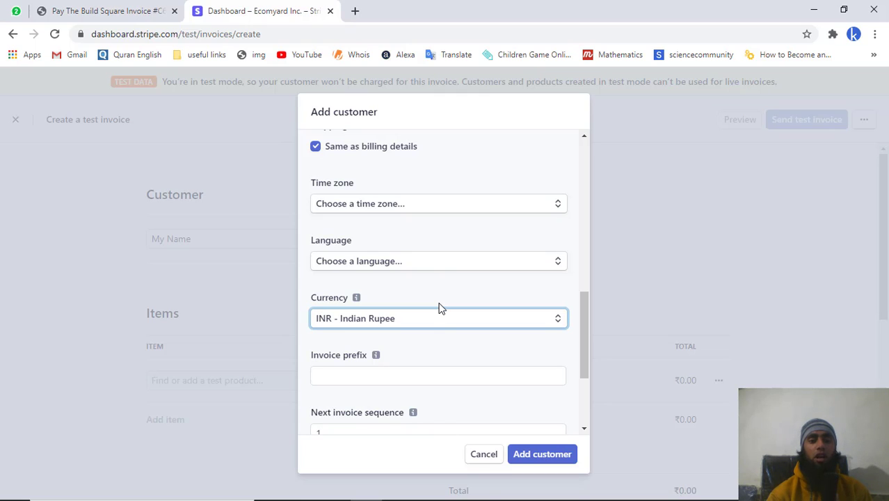
pyautogui.scroll(5, 438, 308)
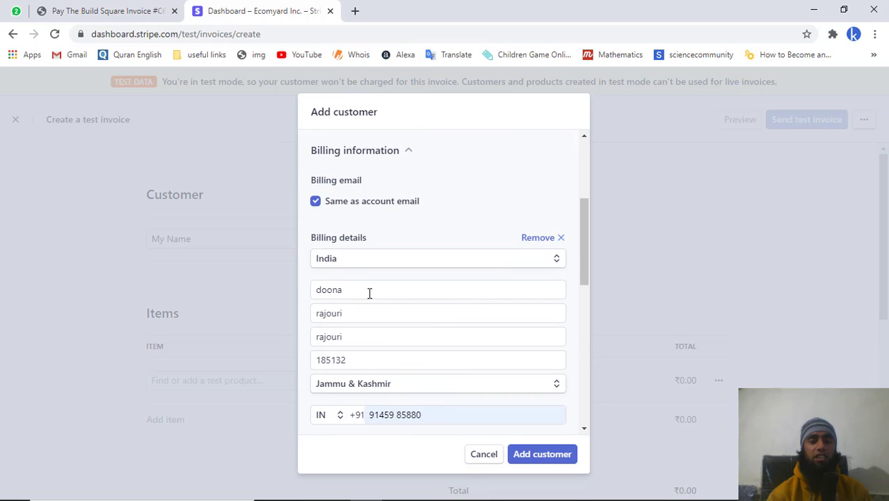
pyautogui.click(357, 288)
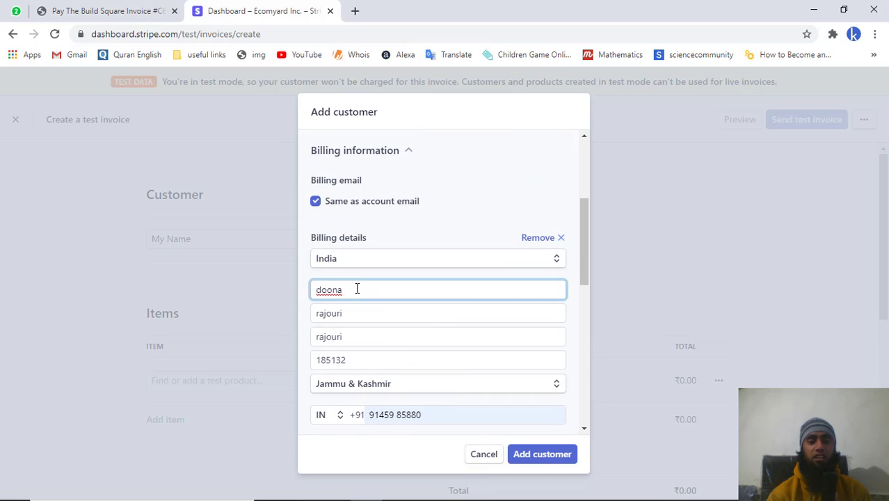
pyautogui.scroll(-5, 357, 289)
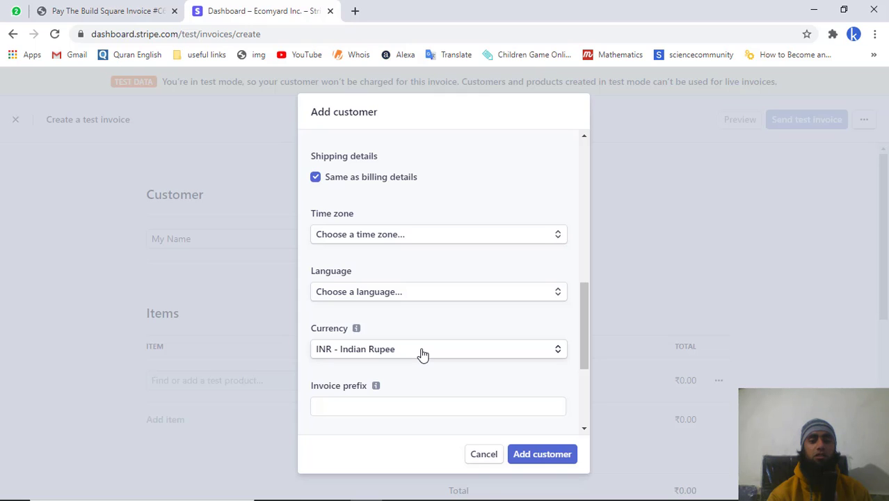
pyautogui.scroll(-3, 424, 375)
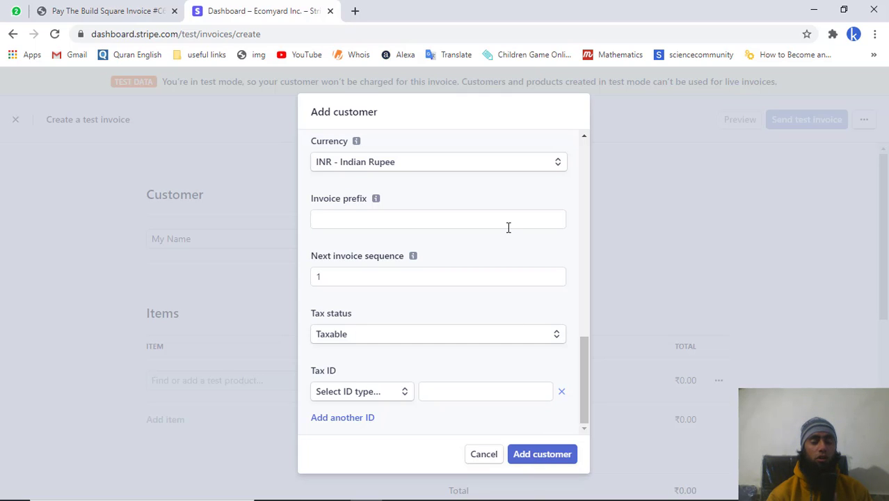
pyautogui.scroll(5, 509, 228)
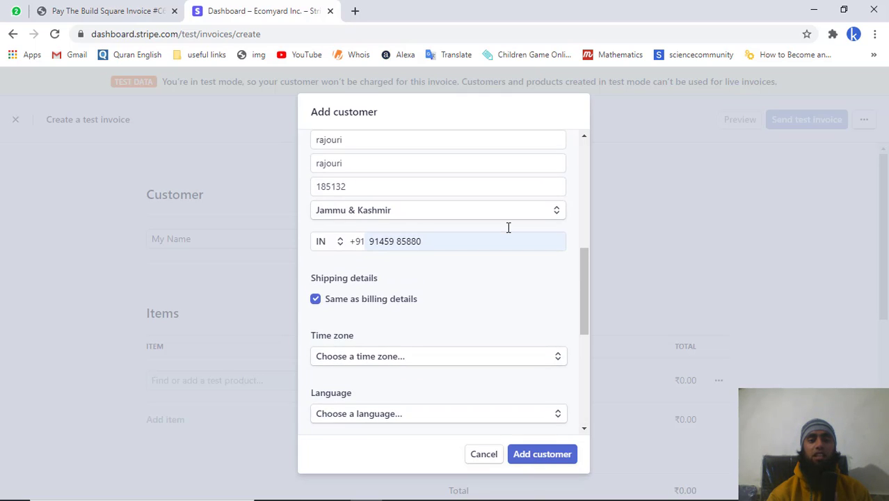
pyautogui.scroll(3, 508, 227)
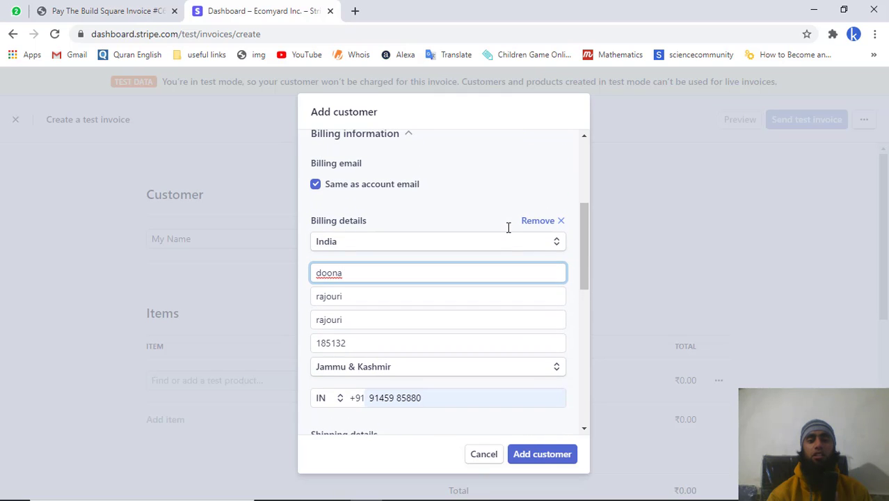
pyautogui.scroll(-8, 509, 228)
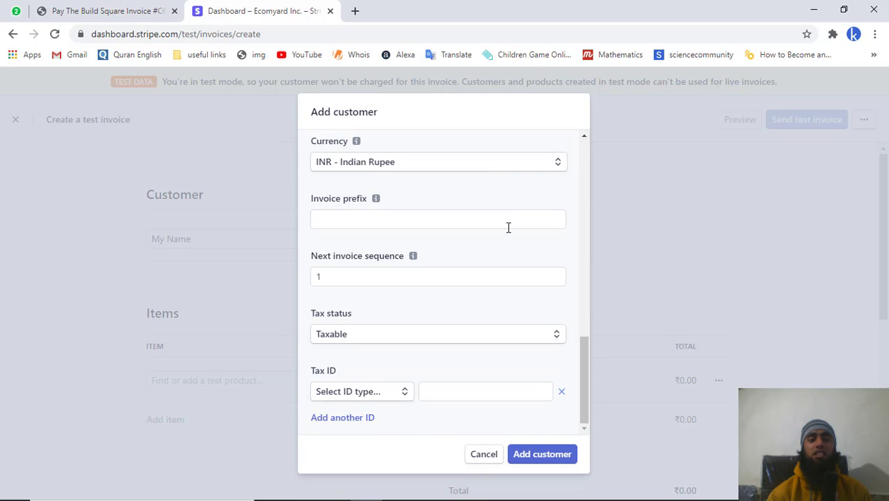
pyautogui.click(558, 456)
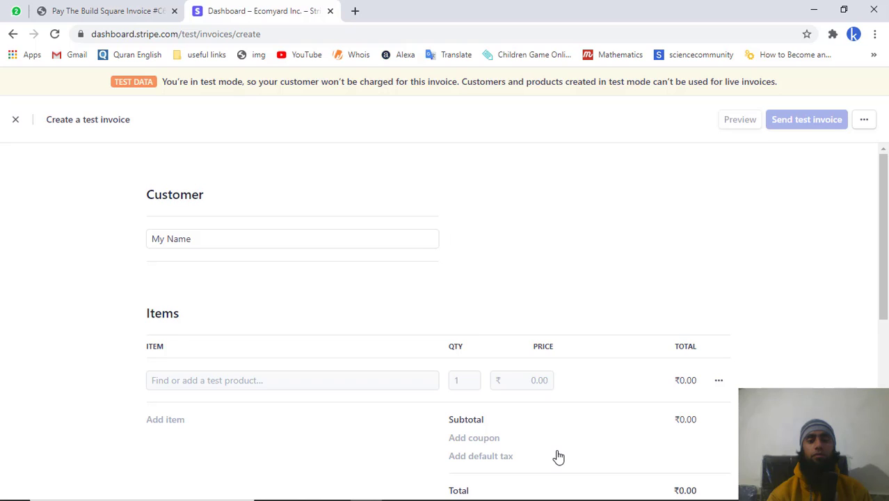
# Add line item 'my product', quantity 1, priced at ₹100.00
pyautogui.click(228, 377)
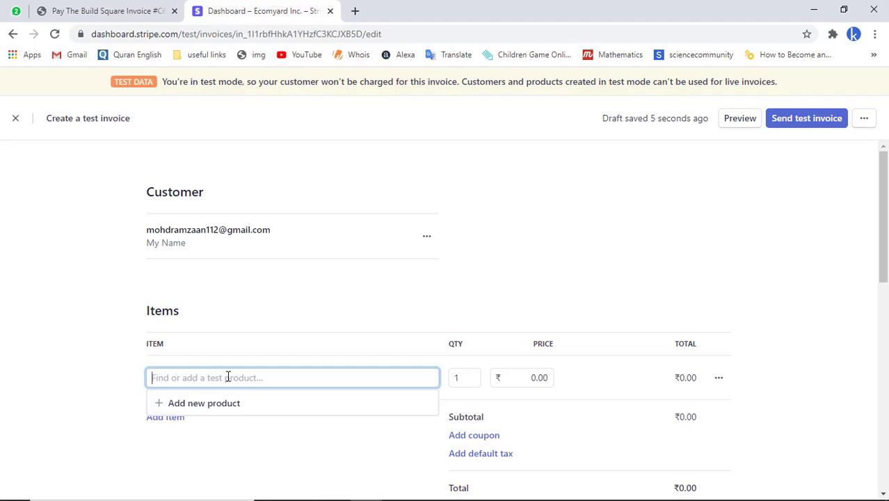
pyautogui.write('my p')
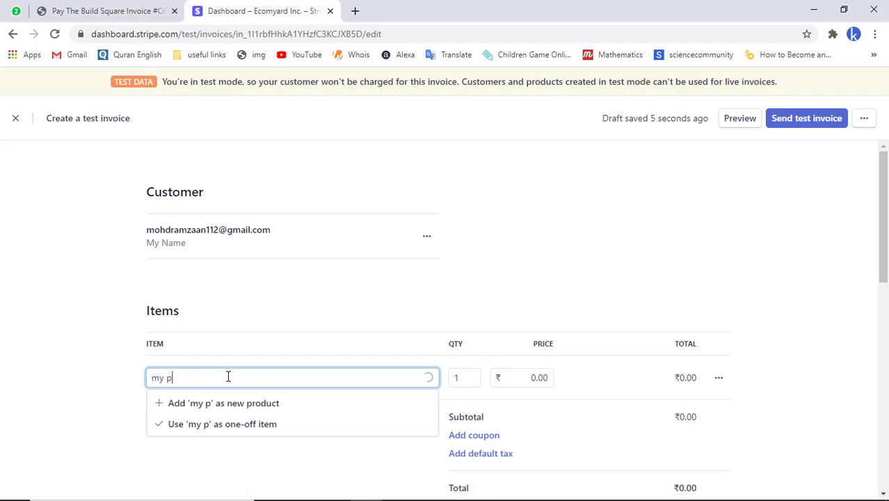
pyautogui.write('roduct')
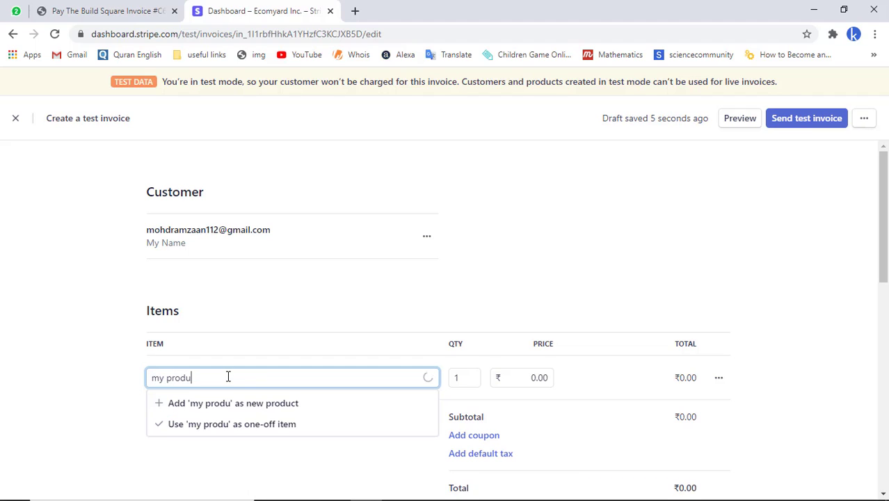
pyautogui.click(471, 380)
pyautogui.click(542, 376)
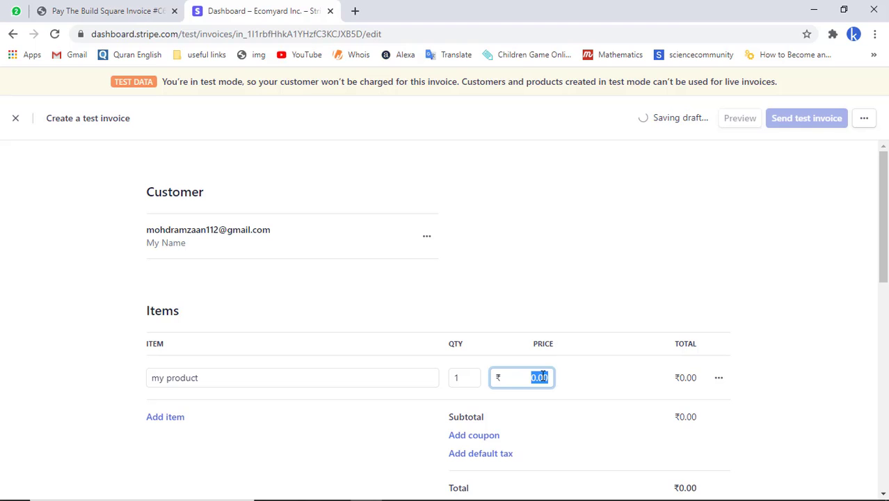
pyautogui.write('100')
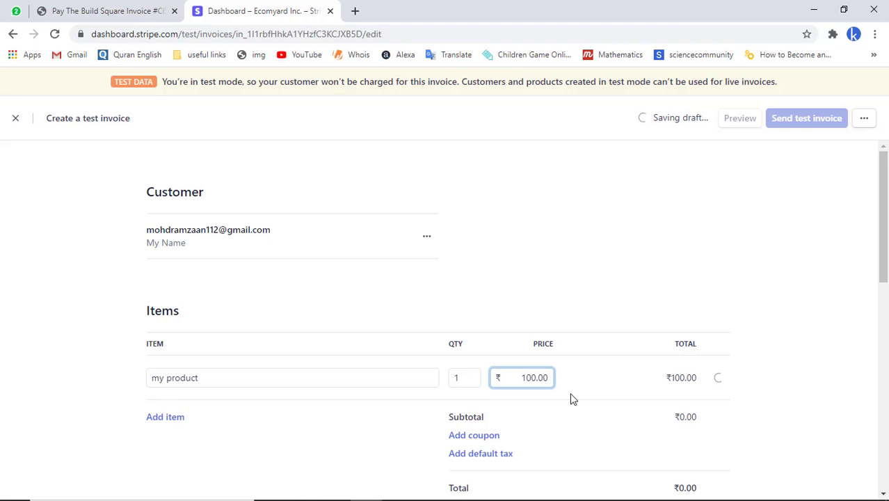
pyautogui.scroll(-1, 572, 399)
pyautogui.scroll(-8, 572, 399)
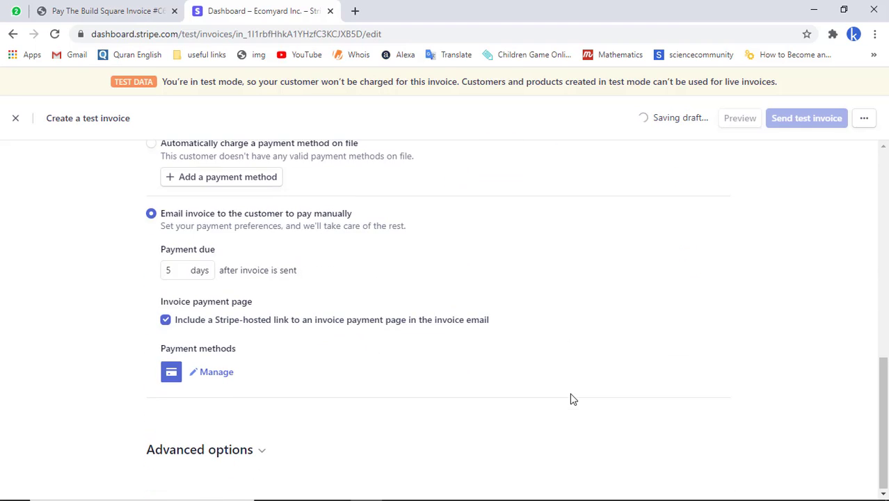
# Make payment due in 10 days, confirm card payments are allowed, and start sending the invoice
pyautogui.click(166, 269)
pyautogui.write('0')
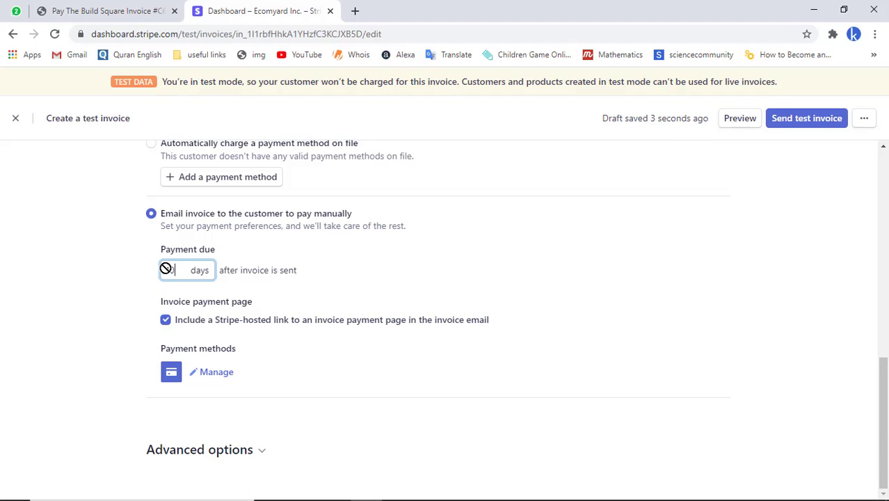
pyautogui.click(213, 375)
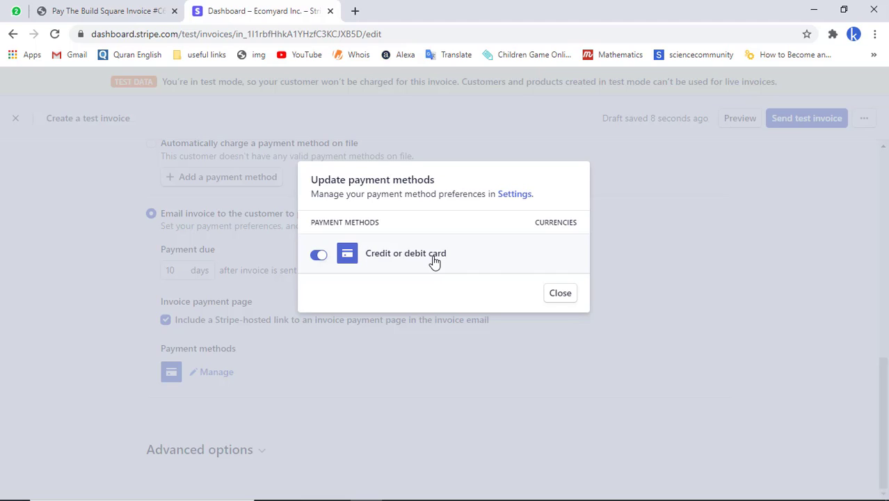
pyautogui.click(561, 295)
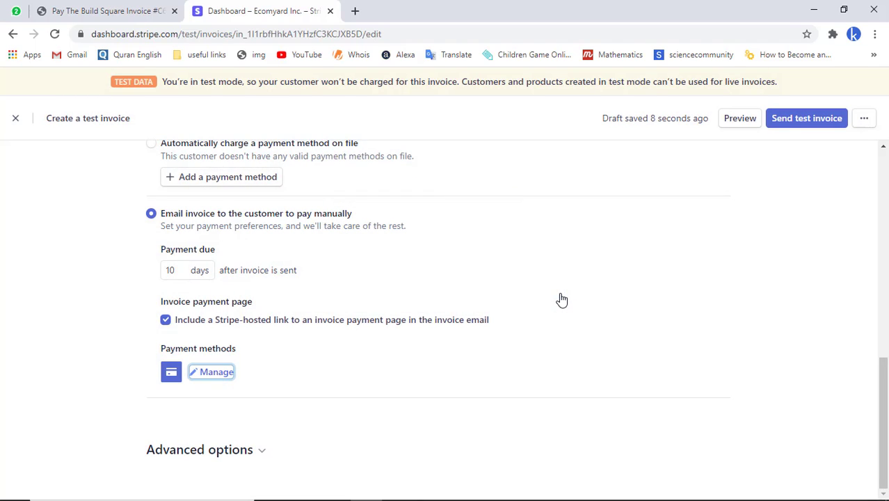
pyautogui.scroll(15, 561, 298)
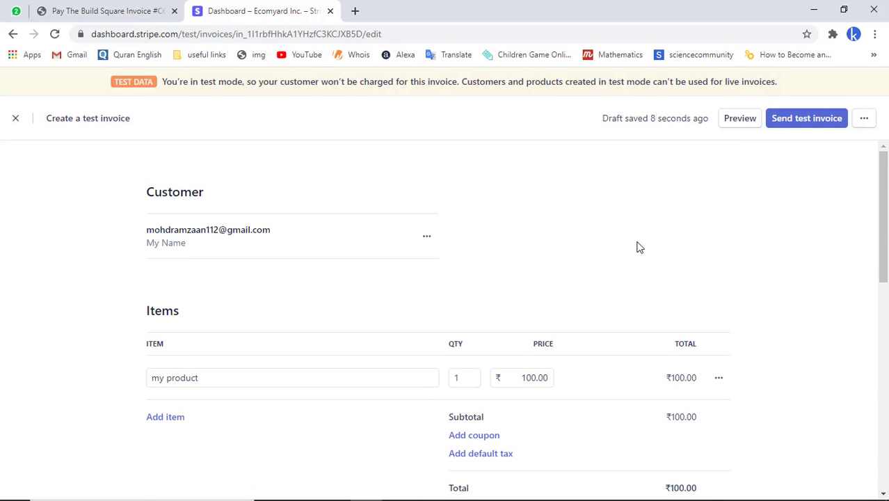
pyautogui.click(805, 129)
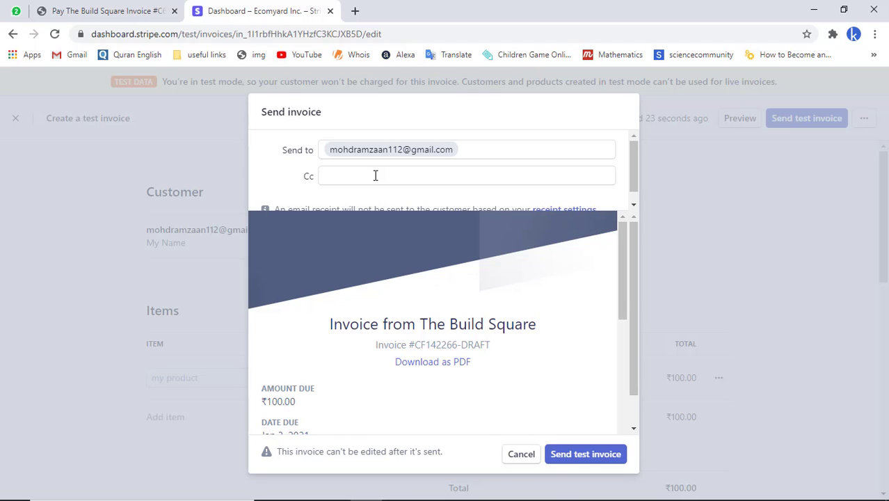
# Download Invoice-CF142266-DRAFT.pdf and open it in the browser
pyautogui.scroll(-1, 375, 175)
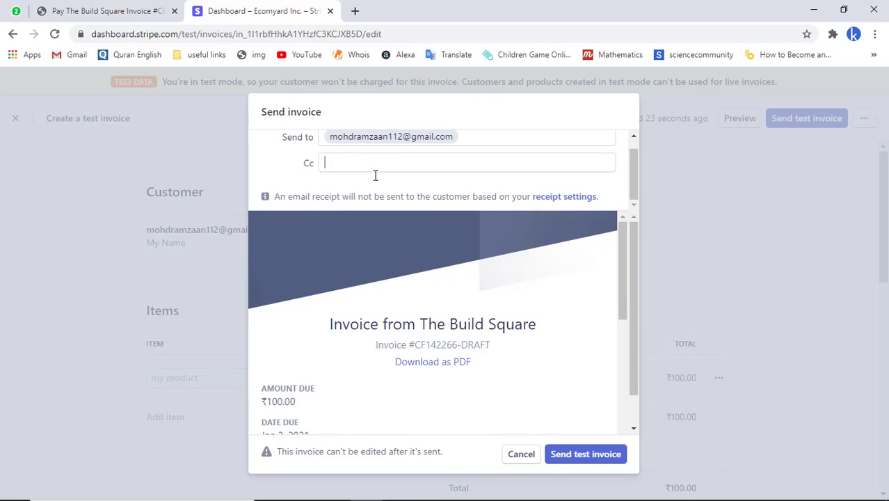
pyautogui.click(433, 362)
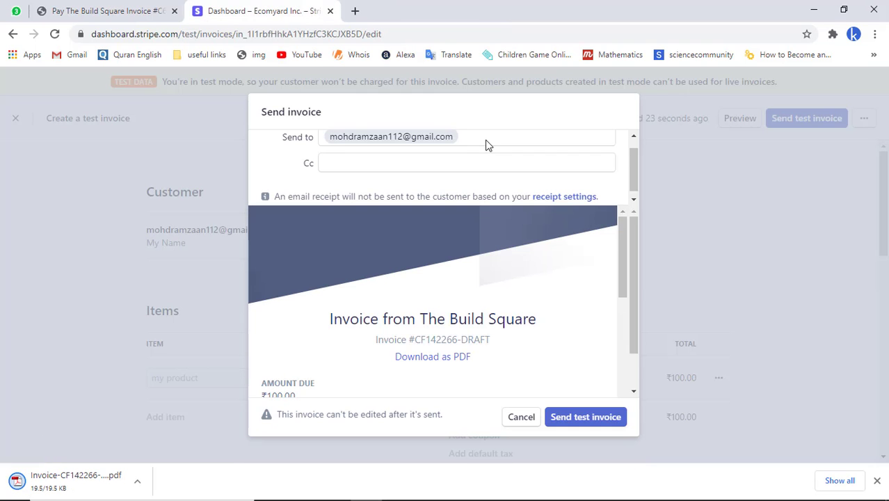
pyautogui.click(99, 480)
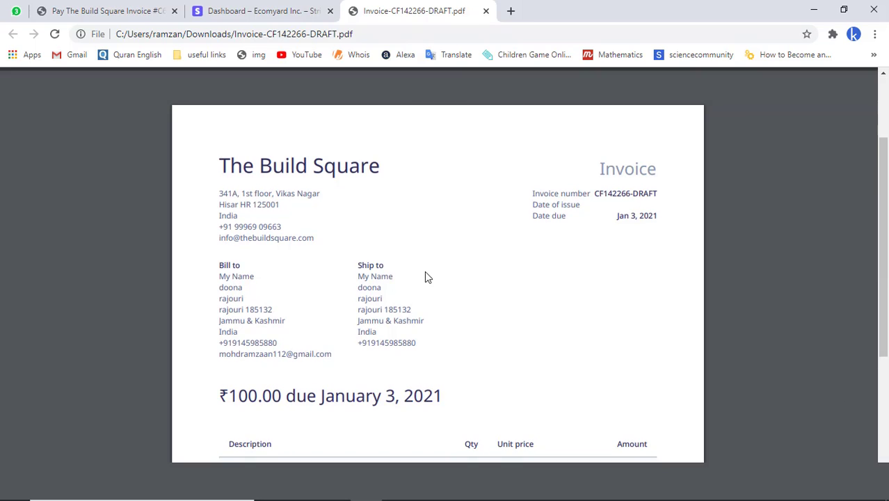
# Review the ₹100.00 draft invoice PDF, then close its viewer tab
pyautogui.scroll(-5, 428, 277)
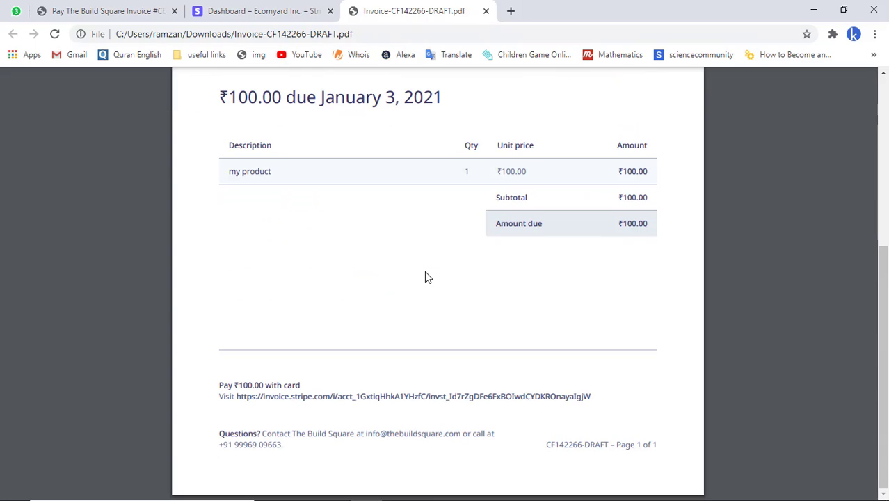
pyautogui.scroll(5, 427, 277)
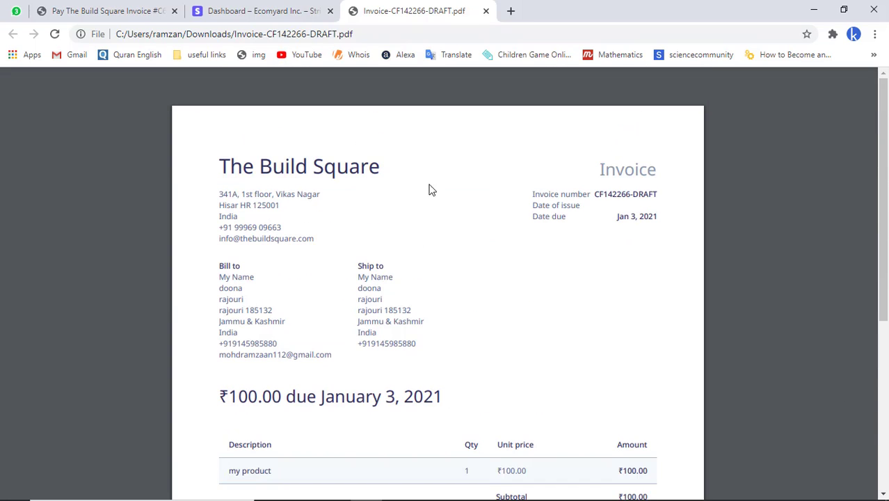
pyautogui.click(487, 12)
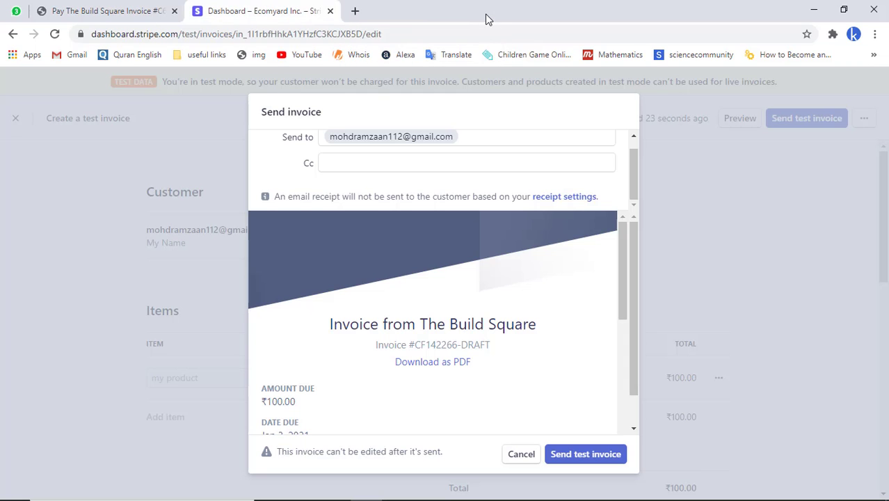
pyautogui.scroll(-4, 527, 350)
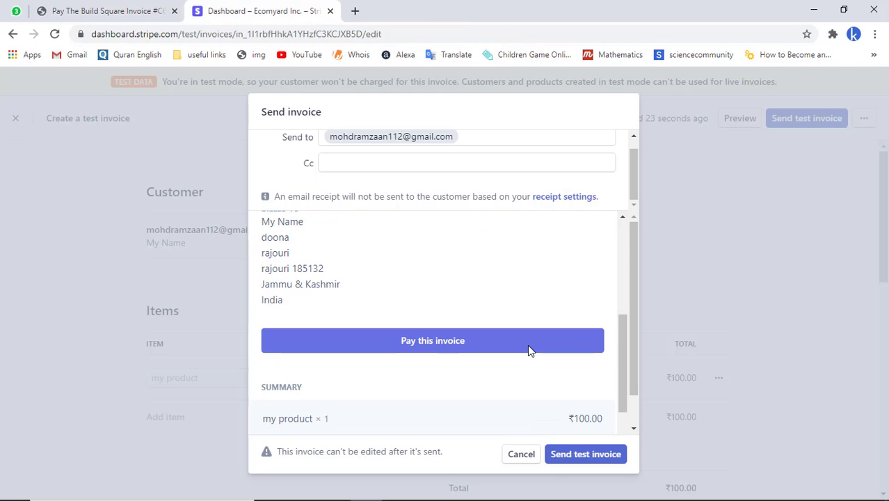
pyautogui.click(590, 455)
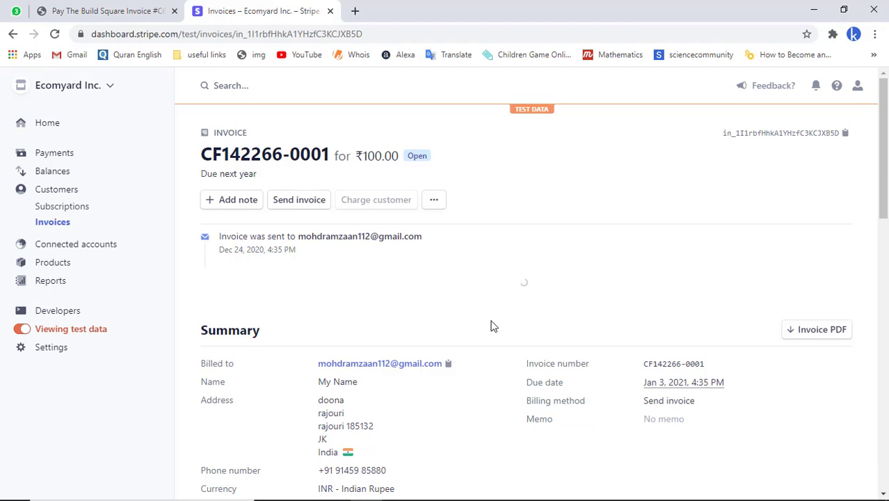
# Copy the link address of the invoice's hosted payment page from Details
pyautogui.scroll(-8, 491, 326)
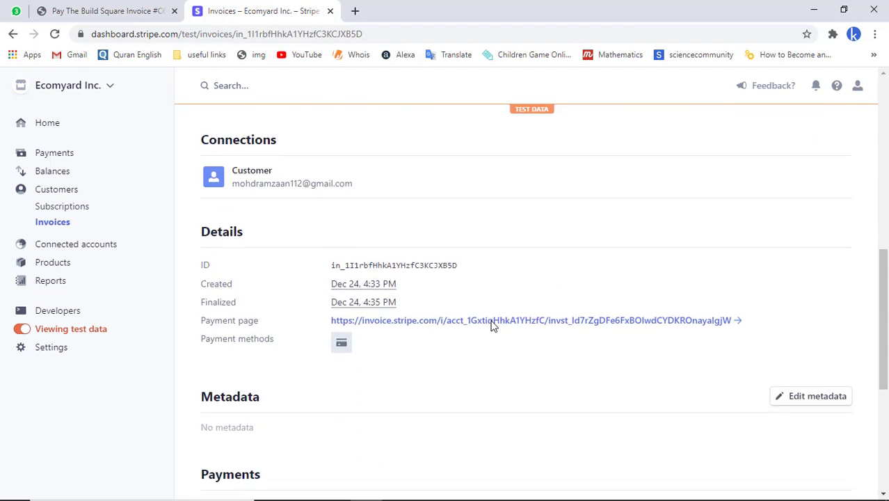
pyautogui.scroll(-1, 491, 326)
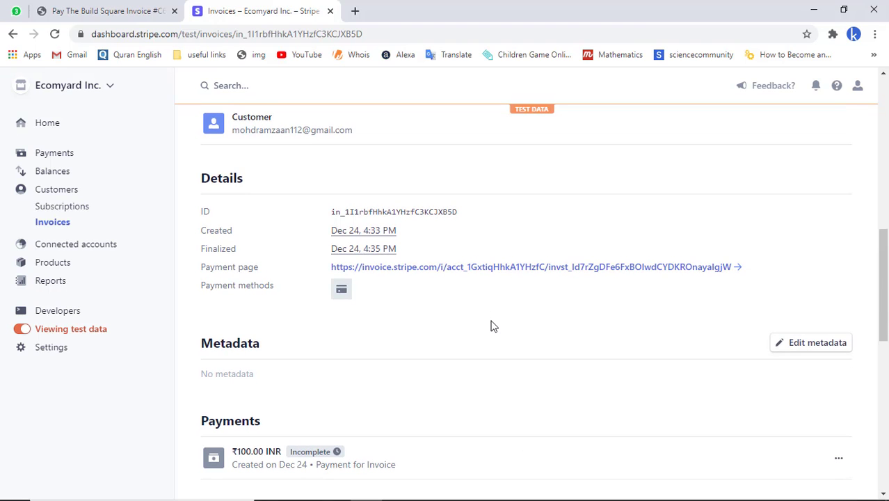
pyautogui.scroll(9, 490, 326)
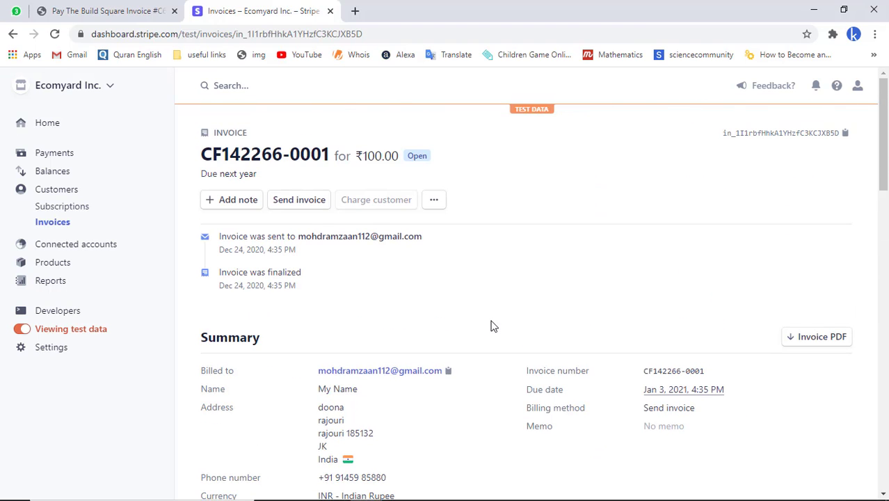
pyautogui.scroll(-10, 490, 326)
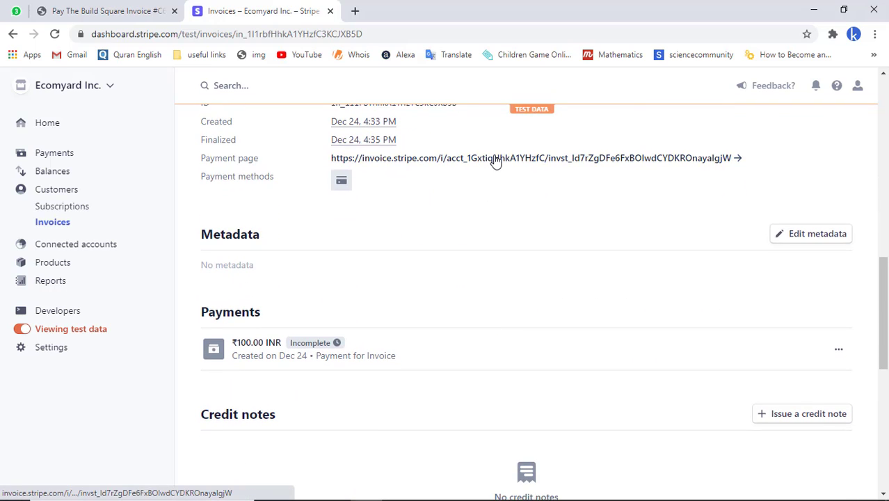
pyautogui.rightClick(496, 162)
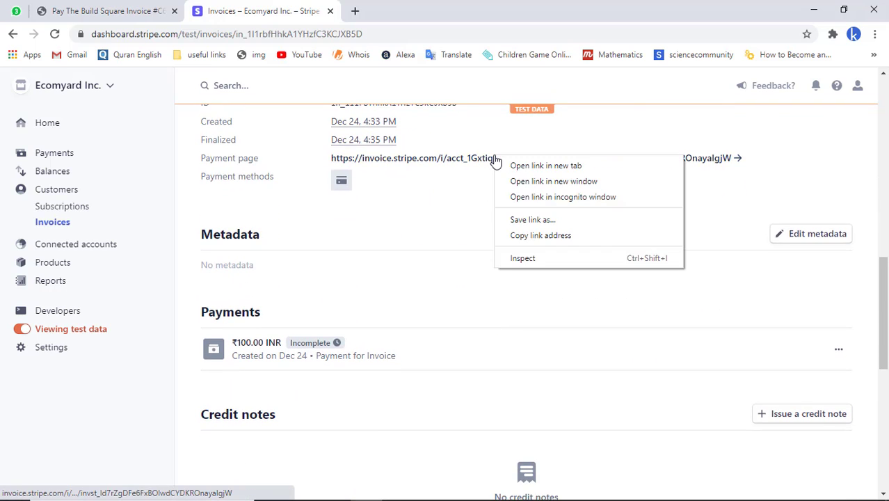
pyautogui.click(518, 237)
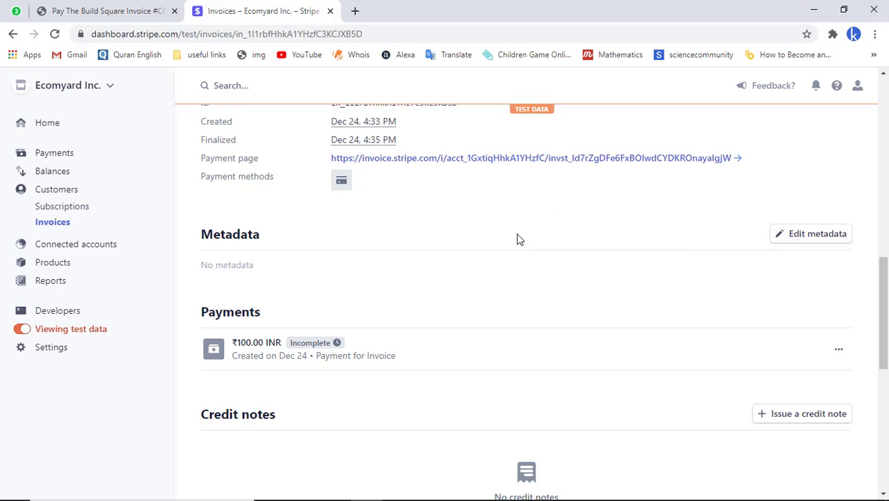
pyautogui.click(875, 34)
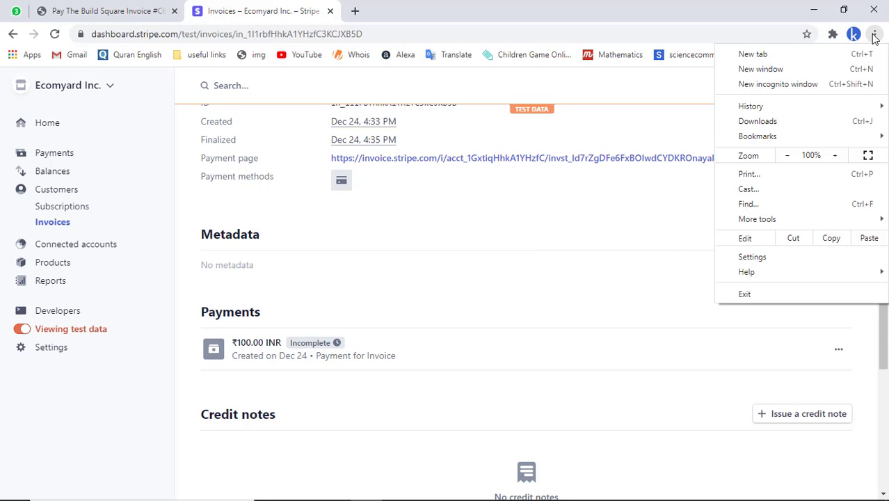
# Load the copied payment page link in a new incognito window
pyautogui.click(832, 85)
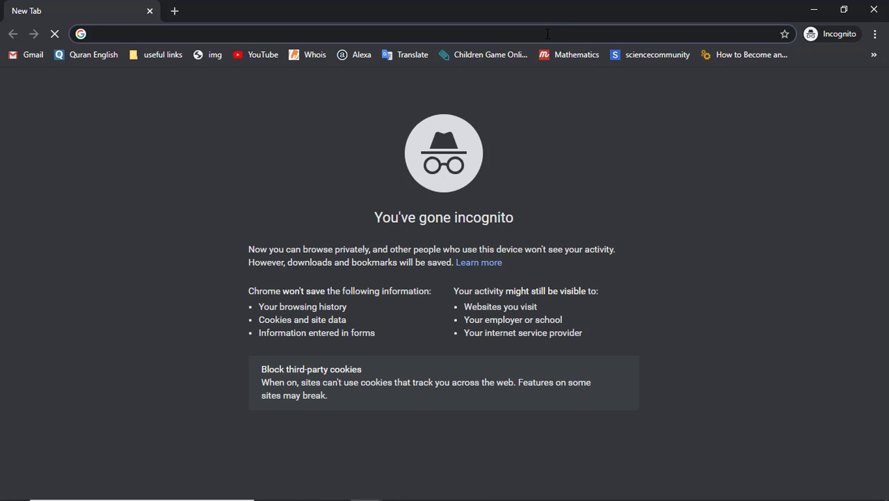
pyautogui.rightClick(548, 34)
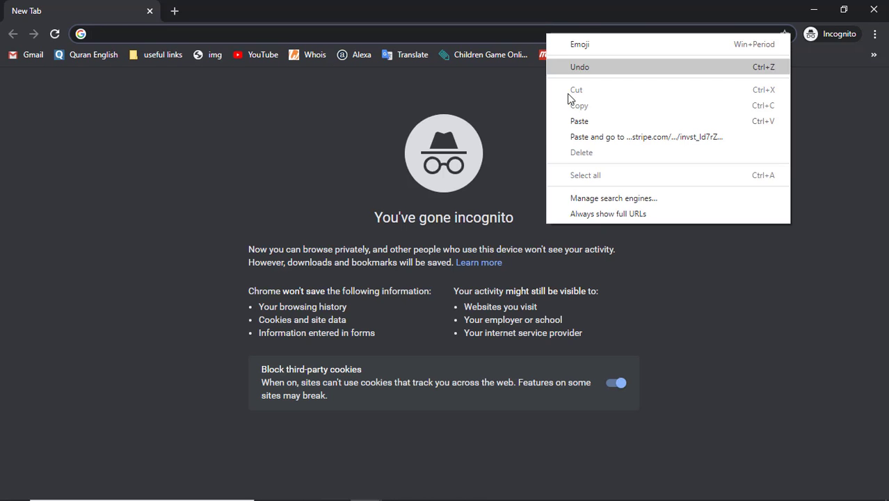
pyautogui.click(576, 123)
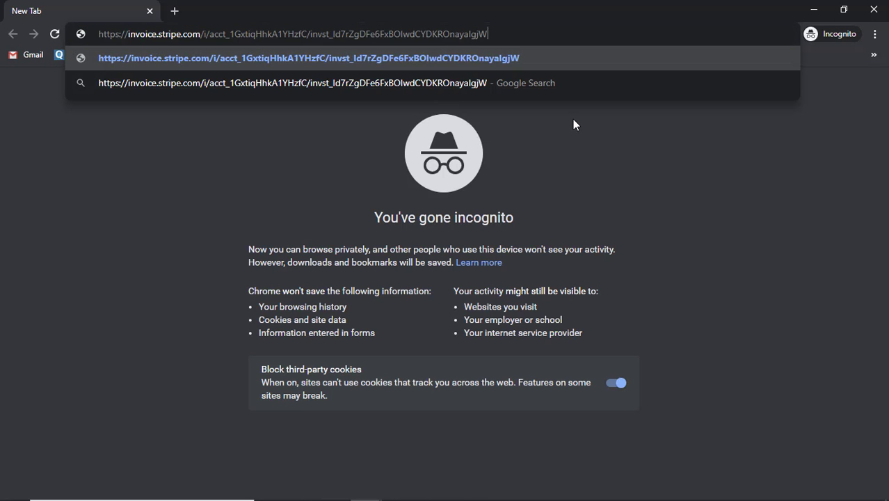
pyautogui.press('Return')
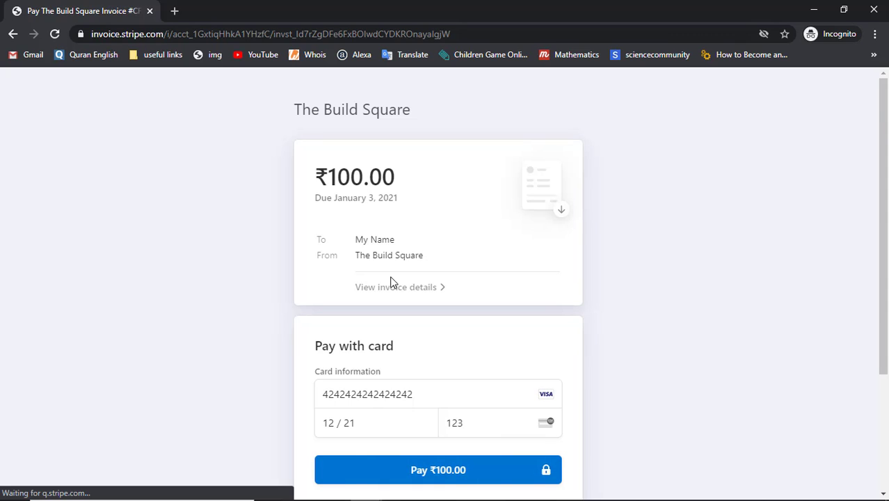
# Pay the ₹100.00 invoice with the entered test Visa card ending 4242
pyautogui.scroll(-3, 391, 281)
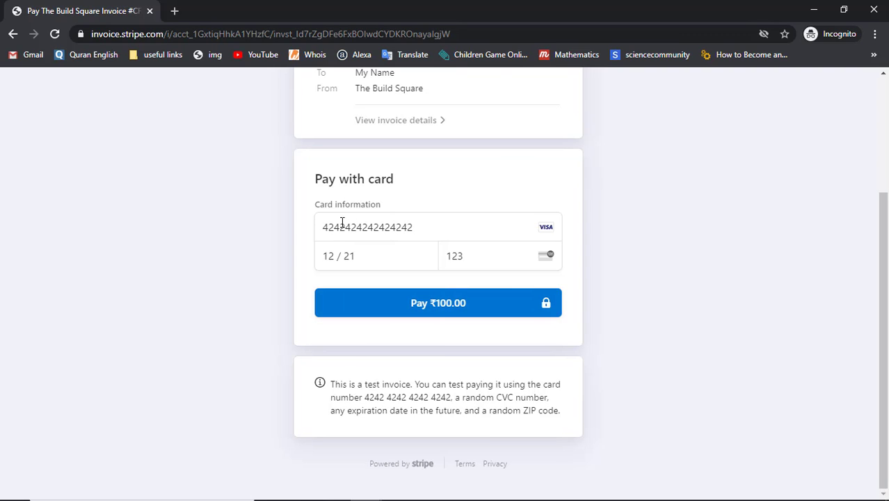
pyautogui.scroll(3, 452, 223)
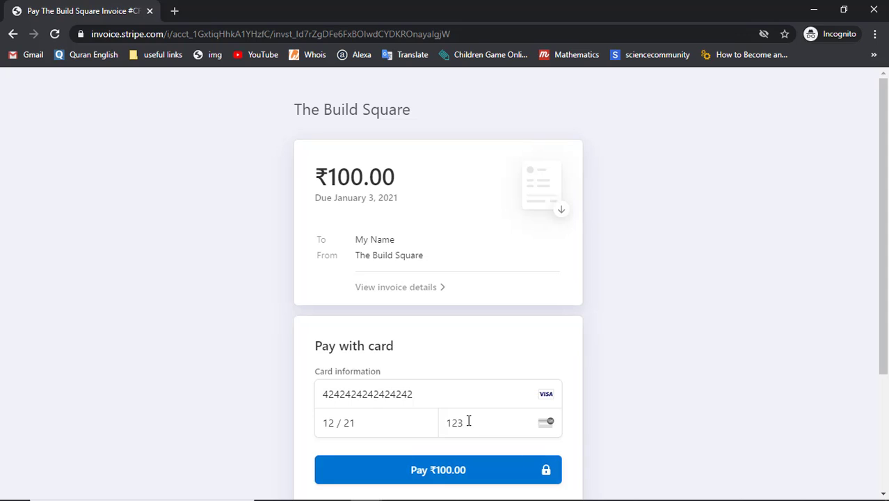
pyautogui.scroll(-1, 515, 349)
pyautogui.scroll(-3, 513, 347)
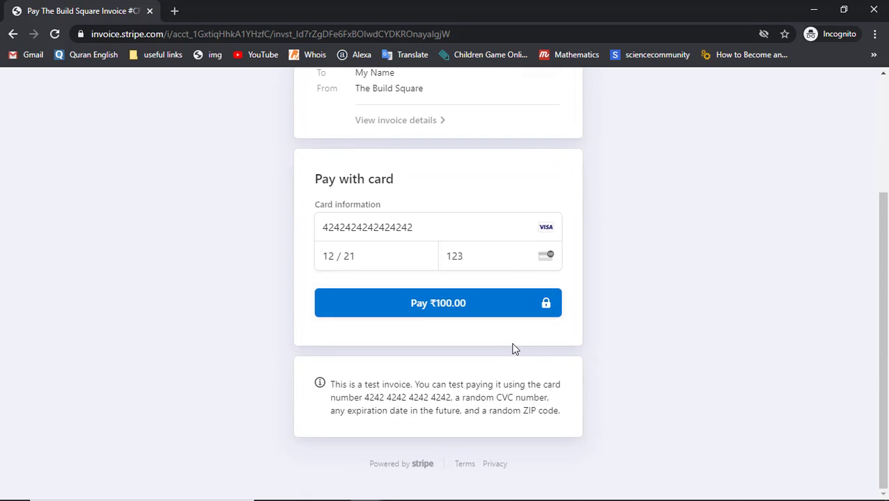
pyautogui.click(414, 309)
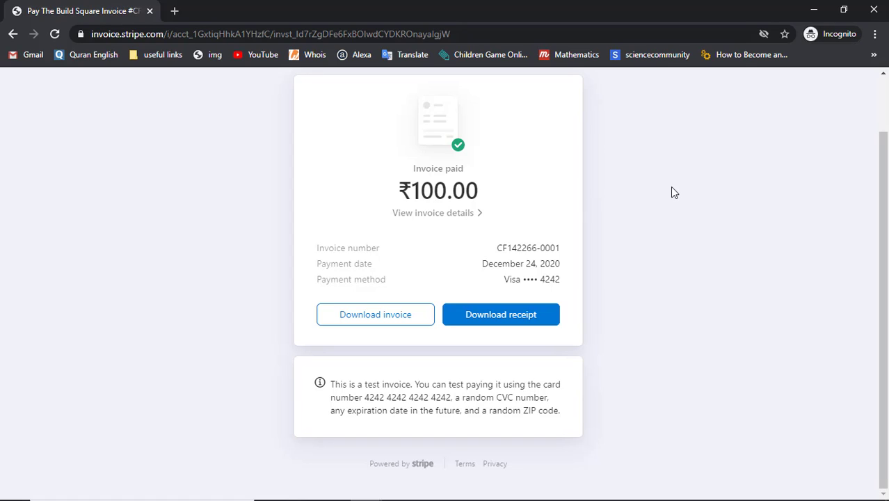
# Download Invoice-CF142266-0001.pdf and its payment receipt
pyautogui.moveTo(155, 495)
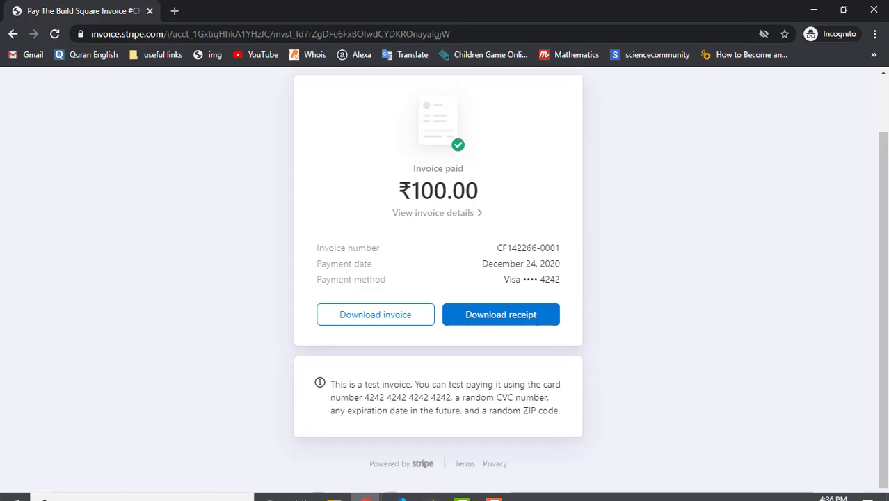
pyautogui.click(384, 319)
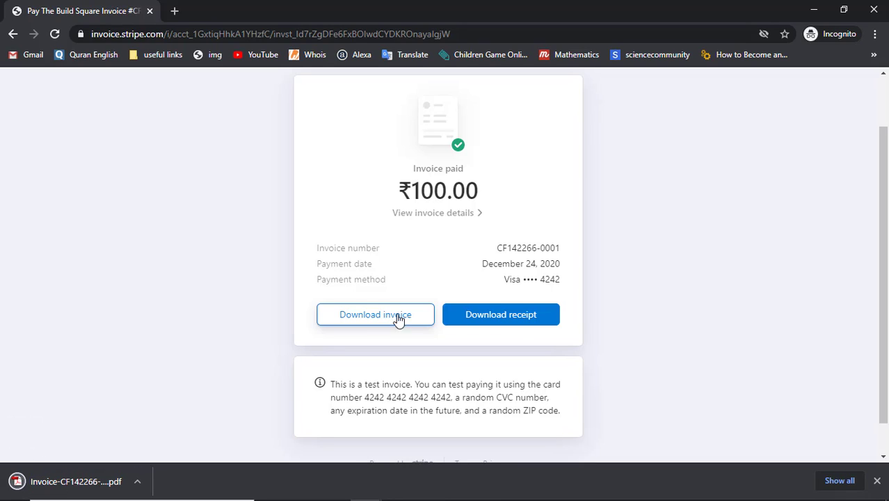
pyautogui.click(530, 319)
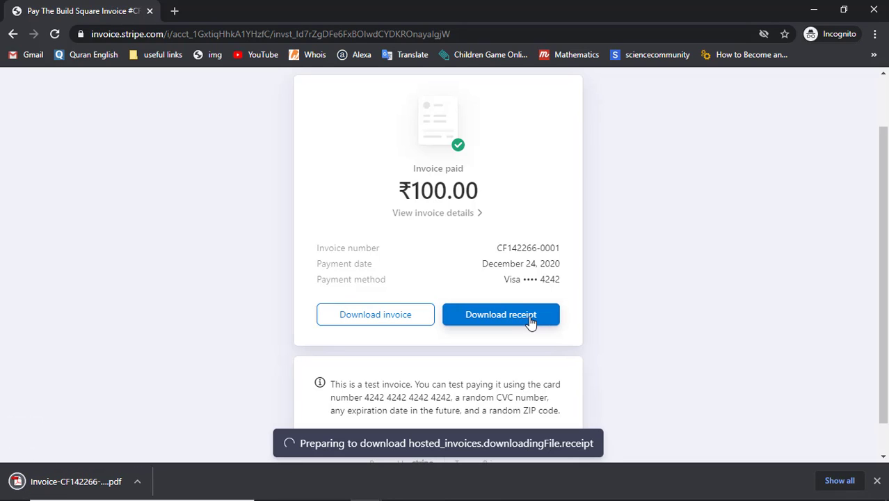
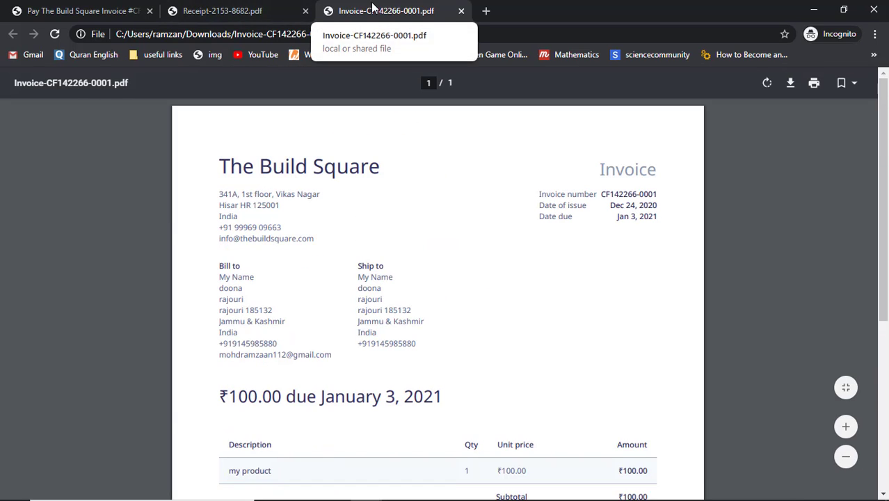
# Return to the paid ₹100.00 invoice page, then minimize the incognito window to reveal the dashboard
pyautogui.click(113, 7)
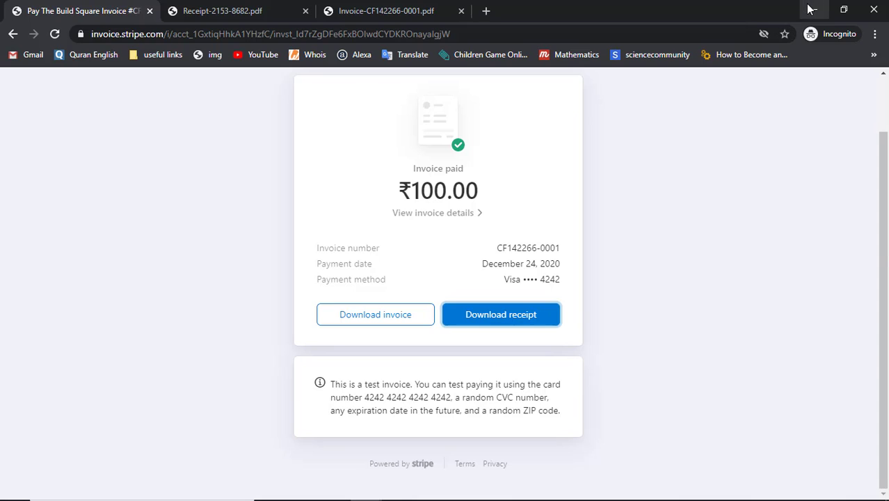
pyautogui.click(809, 8)
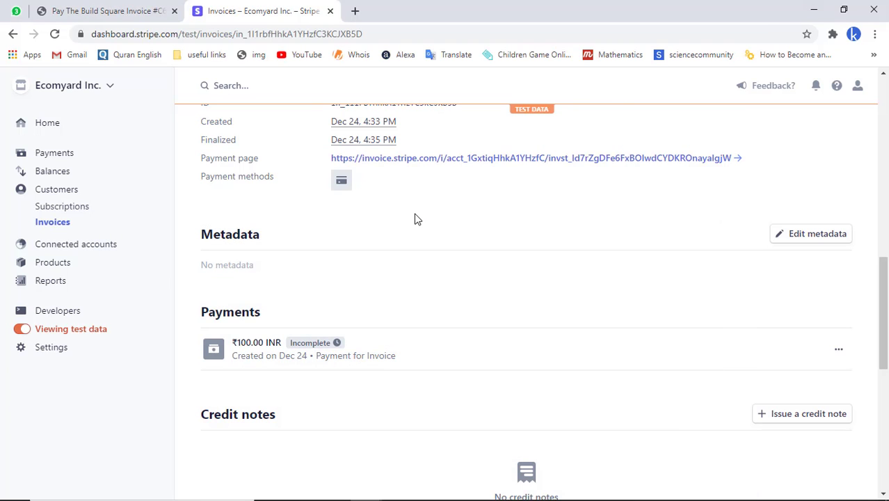
# Reload the test invoice to confirm it shows Paid, then switch the dashboard to live mode
pyautogui.scroll(3, 415, 219)
pyautogui.scroll(-4, 415, 219)
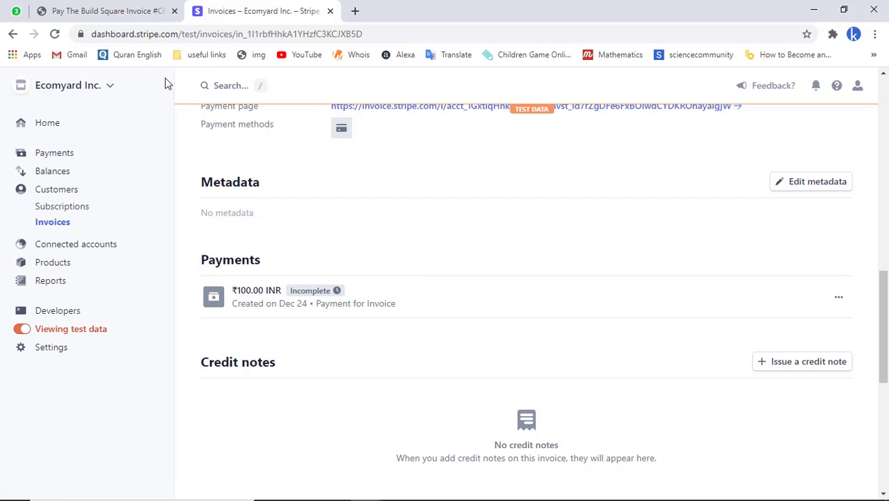
pyautogui.click(54, 34)
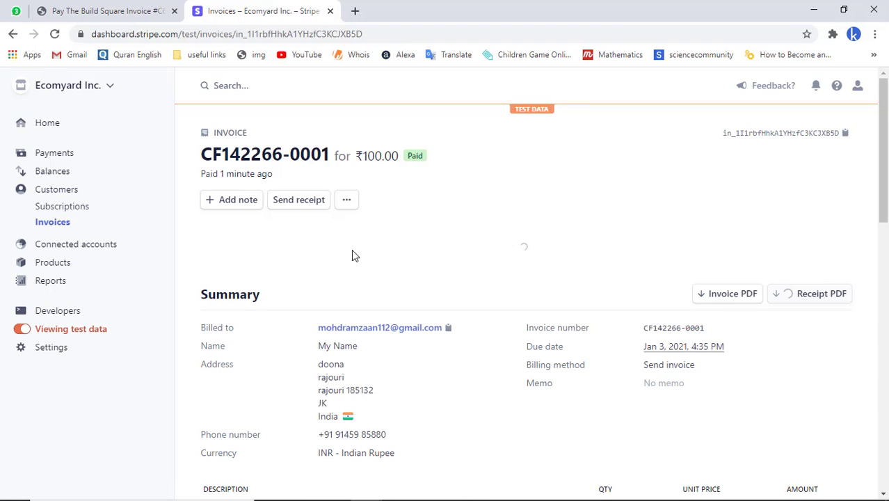
pyautogui.scroll(-4, 352, 253)
pyautogui.scroll(-5, 352, 254)
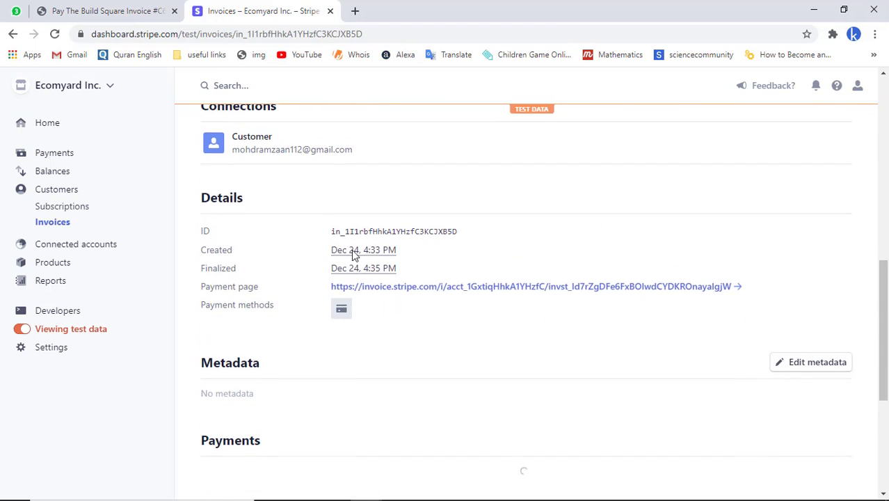
pyautogui.scroll(-4, 352, 249)
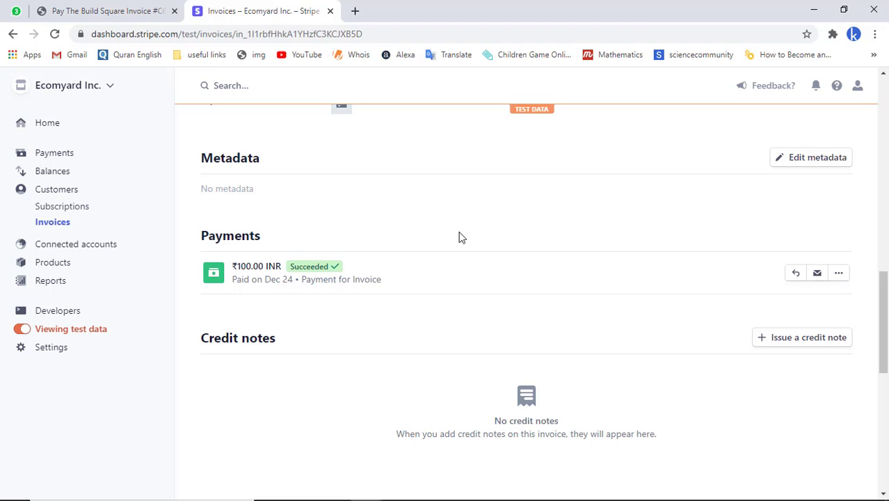
pyautogui.scroll(10, 459, 237)
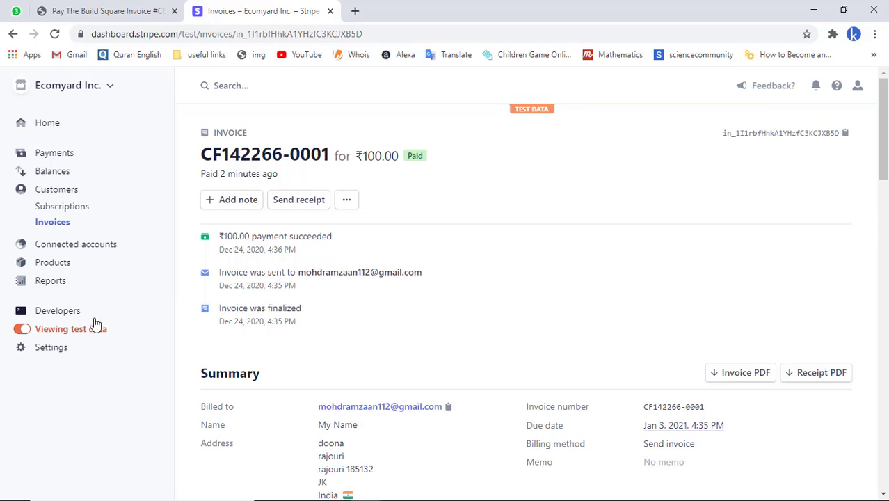
pyautogui.click(22, 331)
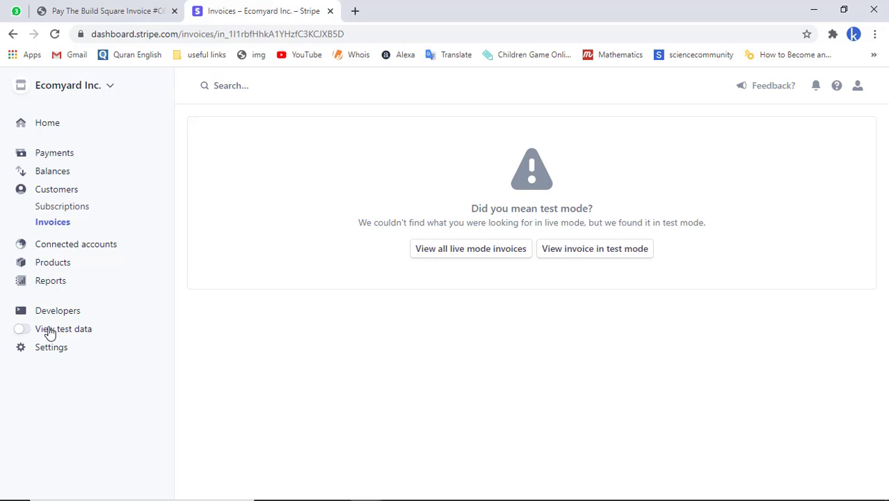
# Search 'invoi' and open Customers > Invoices to list the 8 live-mode invoices
pyautogui.click(297, 82)
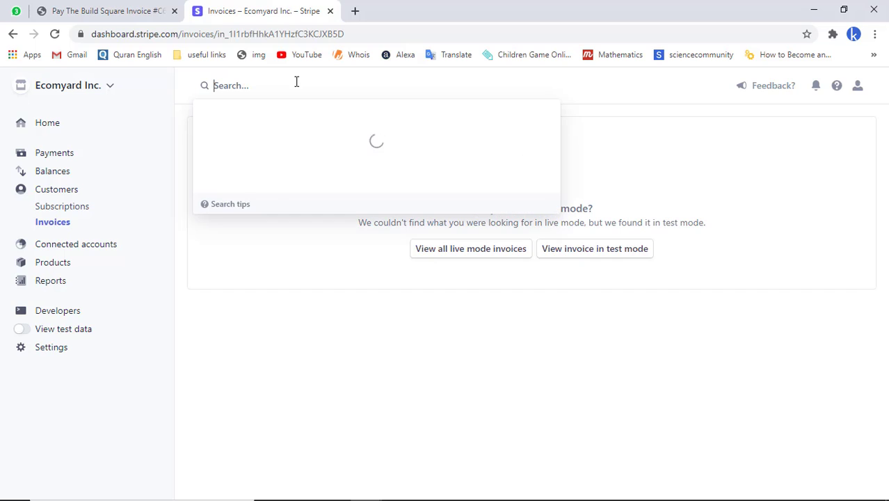
pyautogui.write('invoices')
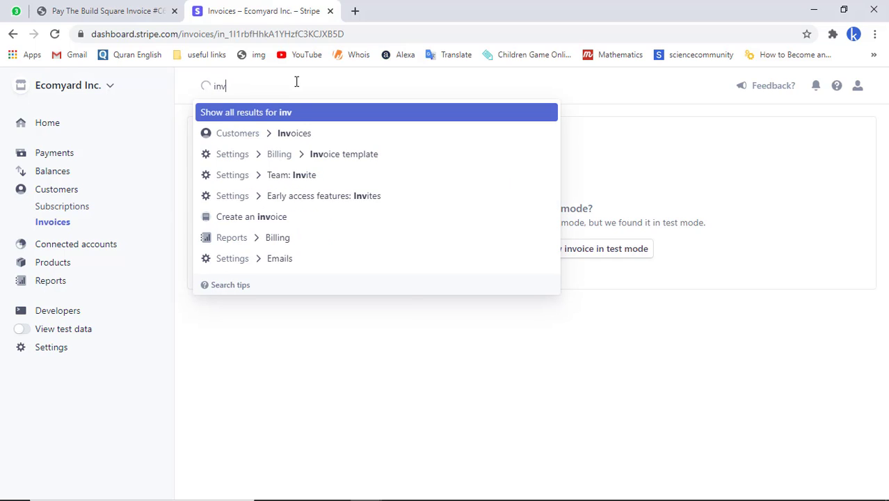
pyautogui.click(267, 136)
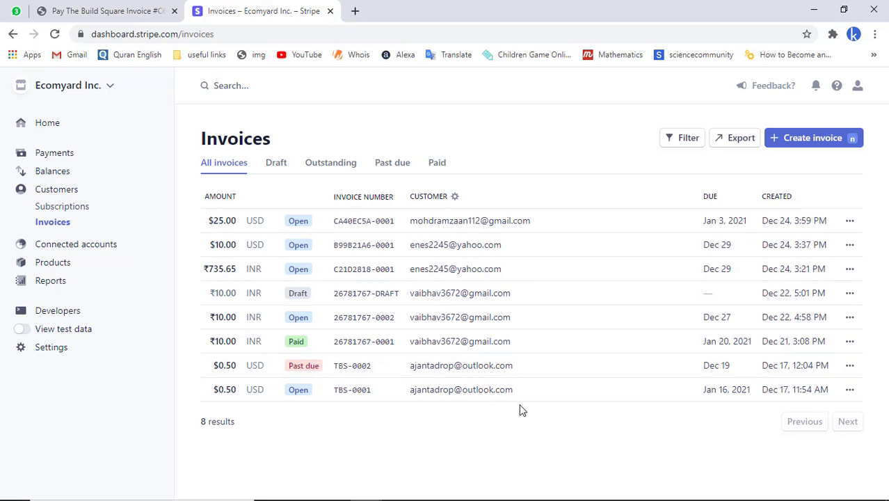
# Start a new invoice and add a new customer named 'My Name'
pyautogui.click(813, 138)
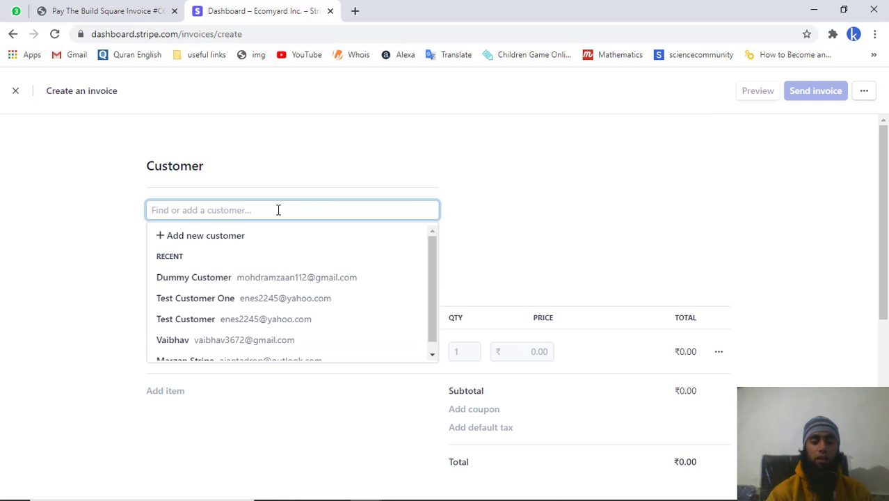
pyautogui.write('My')
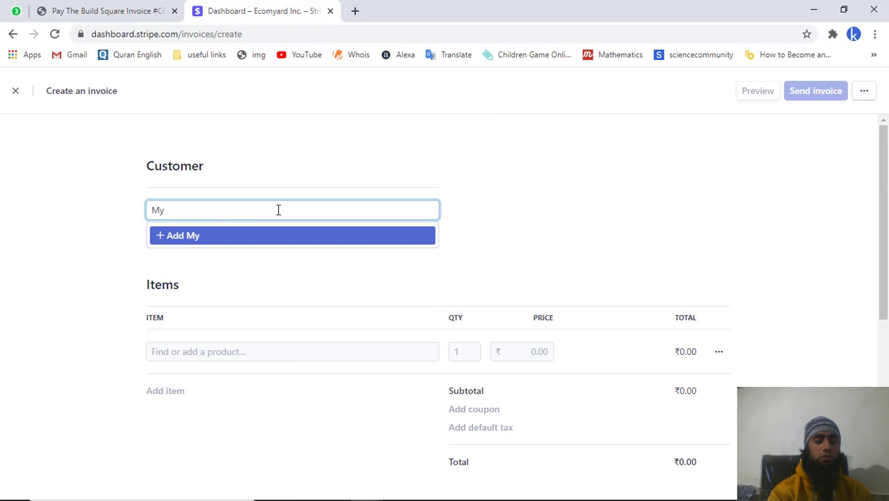
pyautogui.write(' C')
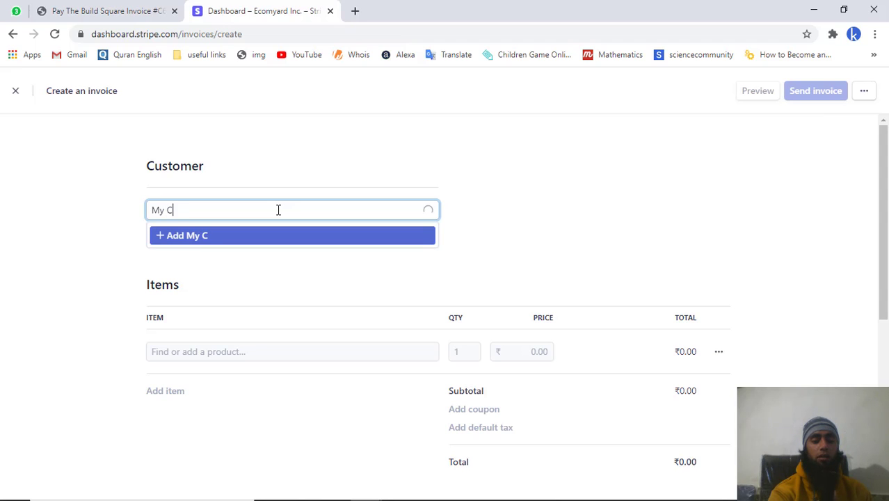
pyautogui.write('u')
pyautogui.press('BackSpace')
pyautogui.press('BackSpace')
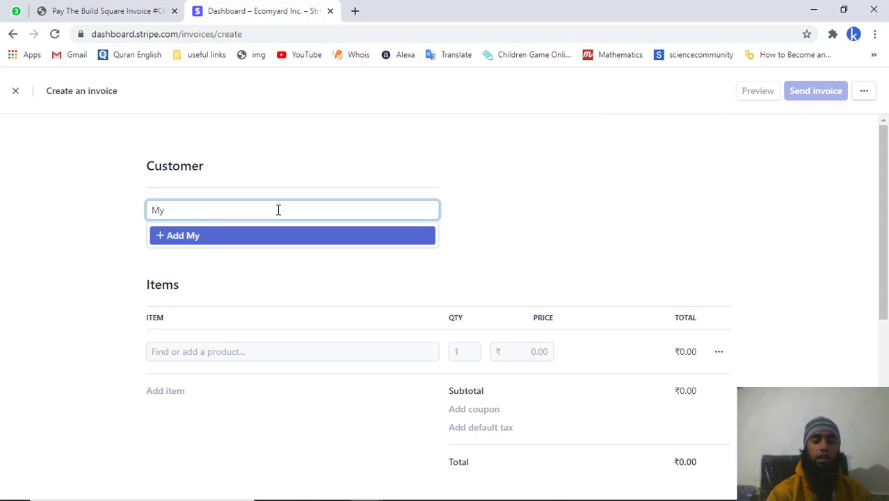
pyautogui.write('Name')
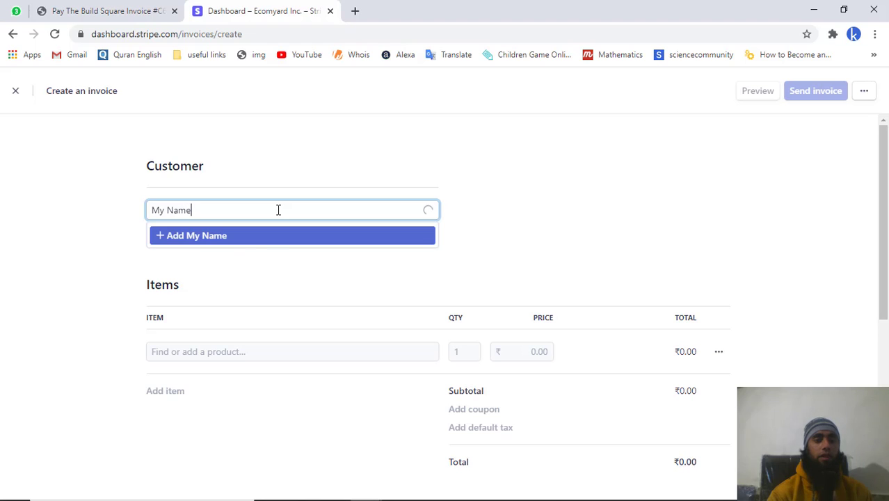
pyautogui.click(249, 237)
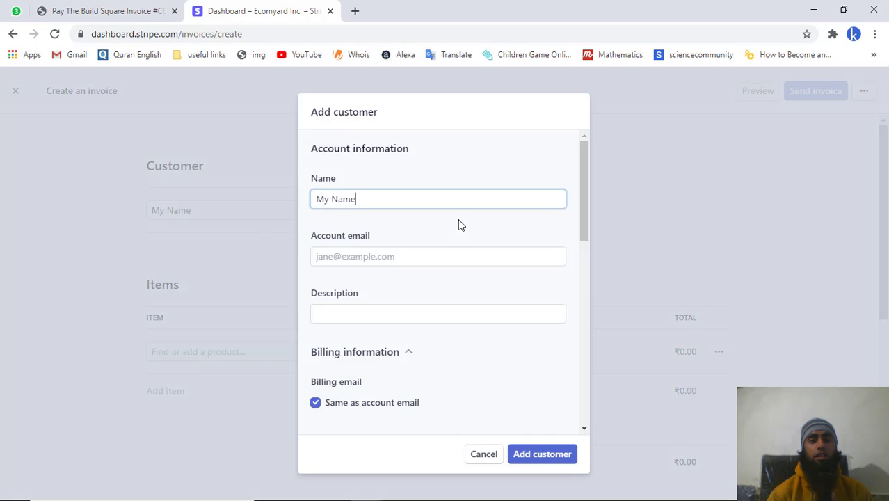
# Fill in the customer's e-mail address and the description 'Digital service'
pyautogui.click(370, 255)
pyautogui.click(370, 331)
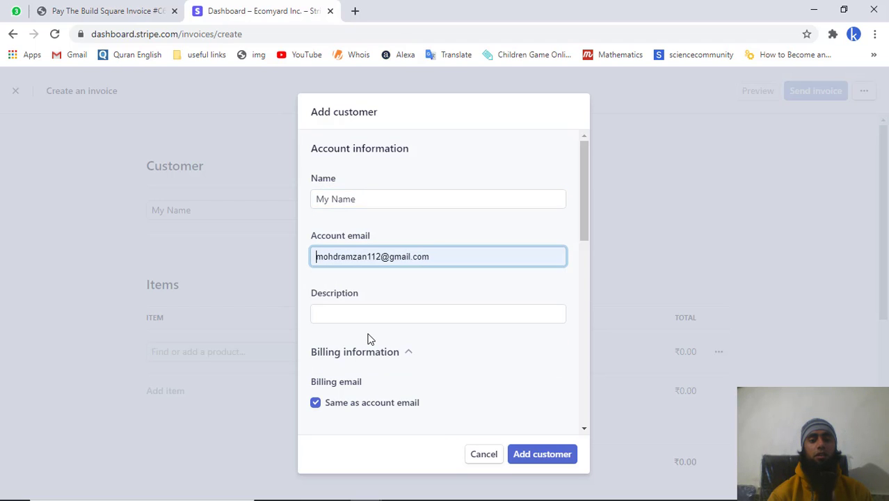
pyautogui.click(359, 256)
pyautogui.write('a')
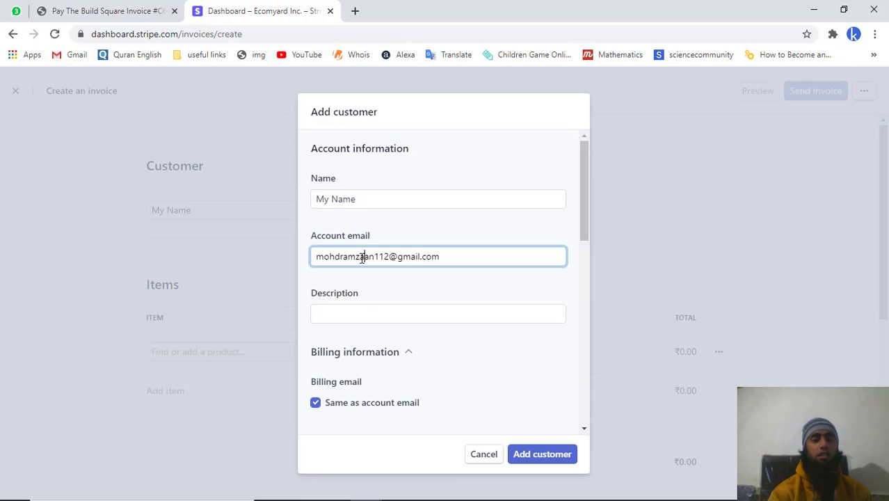
pyautogui.click(351, 311)
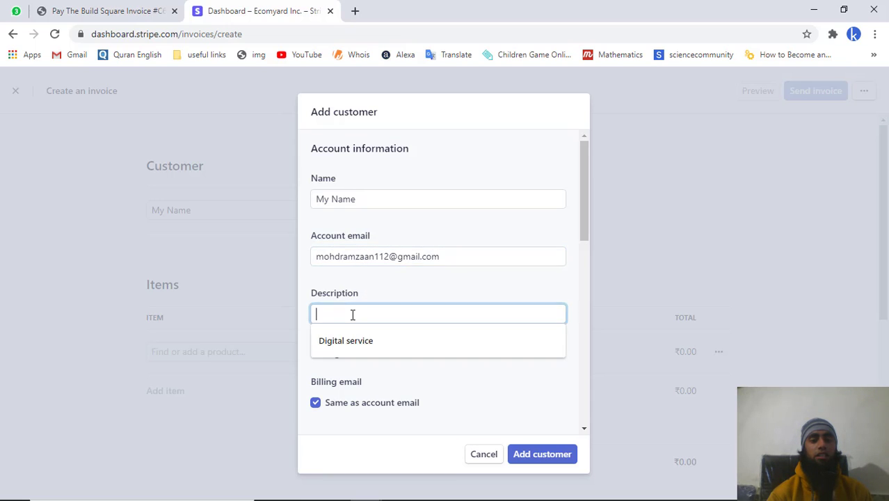
pyautogui.click(351, 340)
pyautogui.scroll(-4, 352, 341)
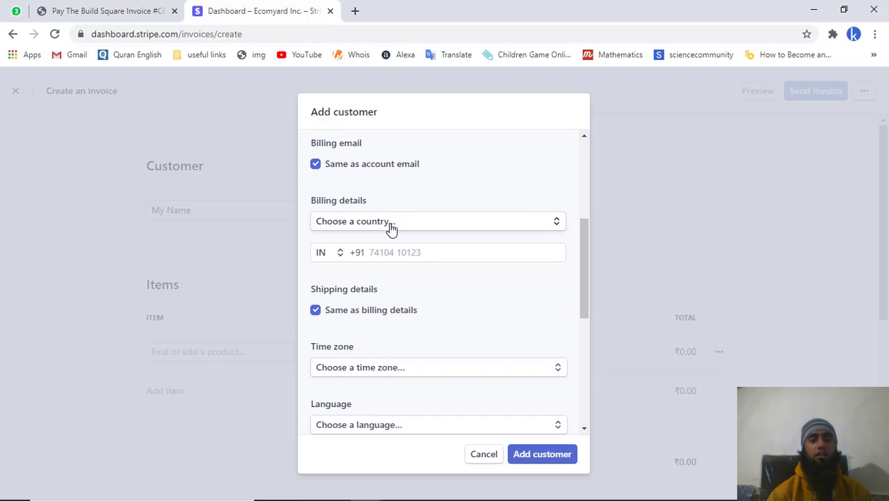
# Set the billing country to India and enter both address lines, city and postal code
pyautogui.click(391, 229)
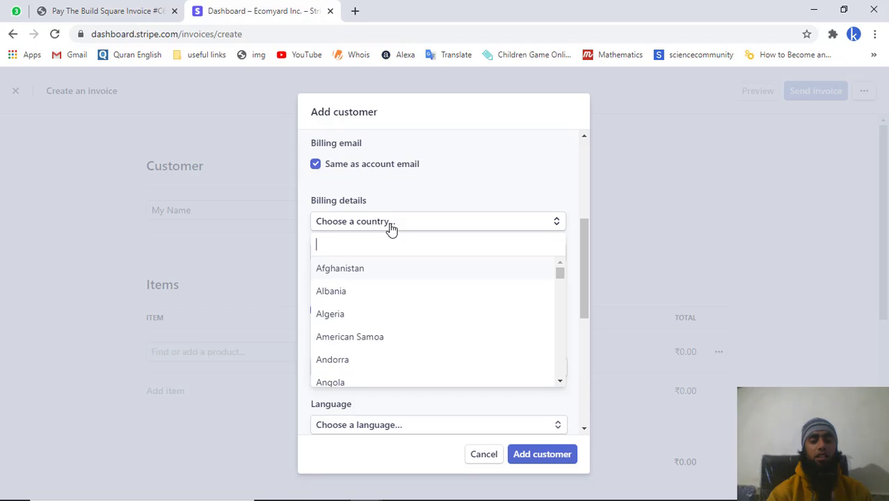
pyautogui.write('indi')
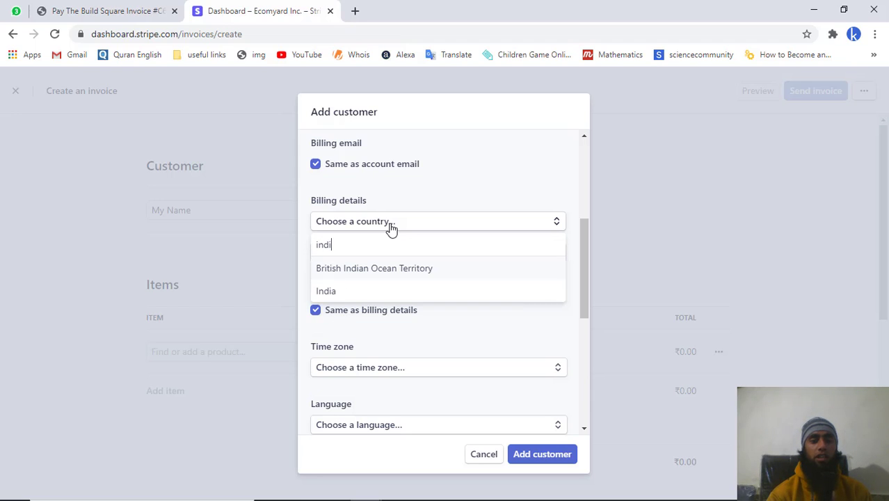
pyautogui.click(341, 296)
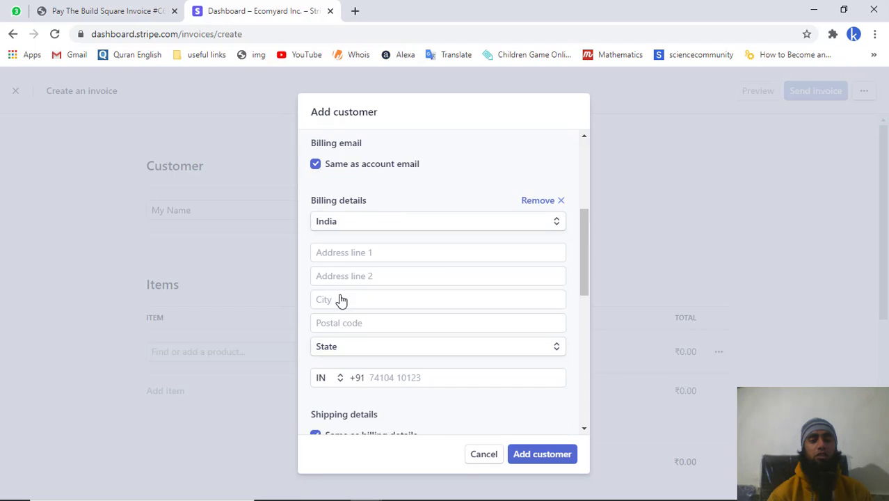
pyautogui.click(372, 251)
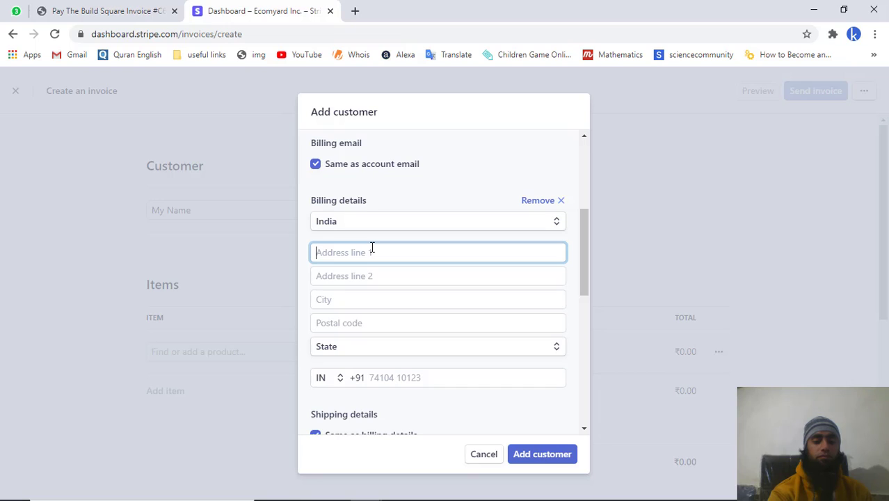
pyautogui.write('doona')
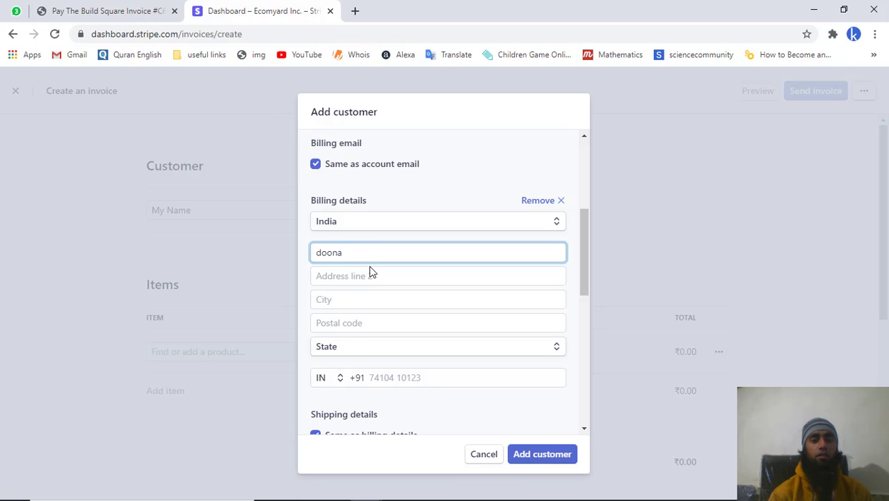
pyautogui.click(370, 275)
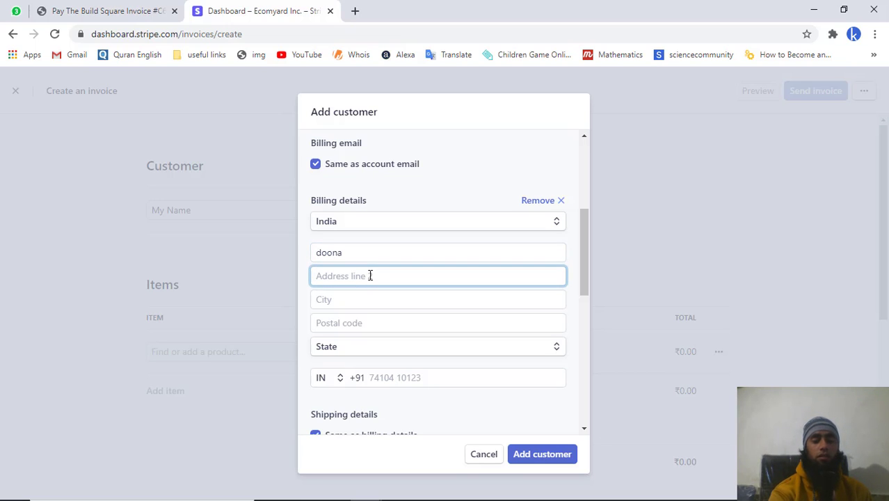
pyautogui.write('rajou')
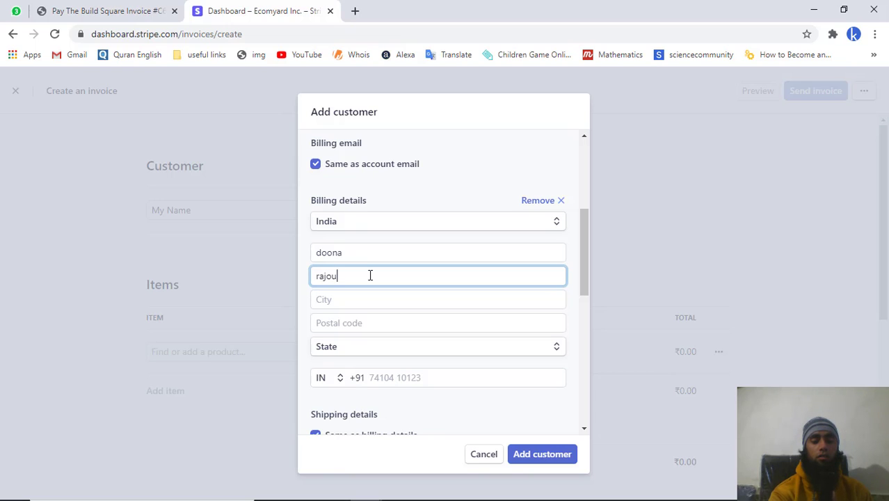
pyautogui.write('ri')
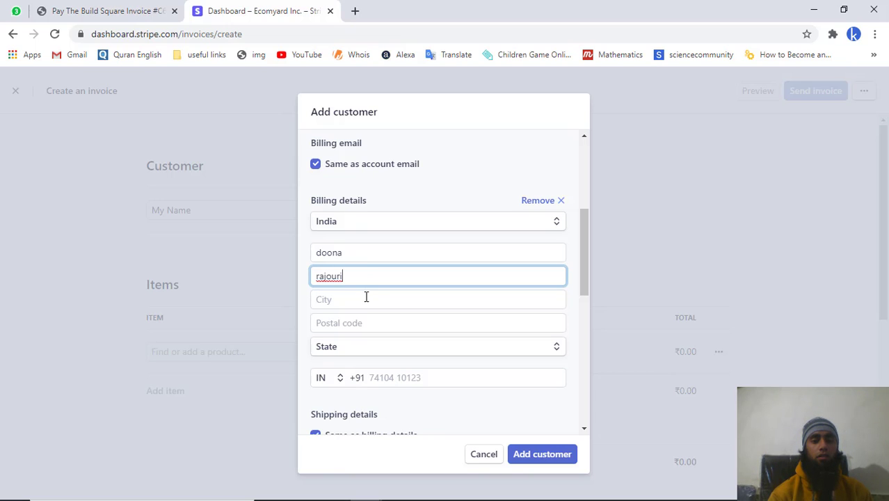
pyautogui.click(366, 298)
pyautogui.write('ra')
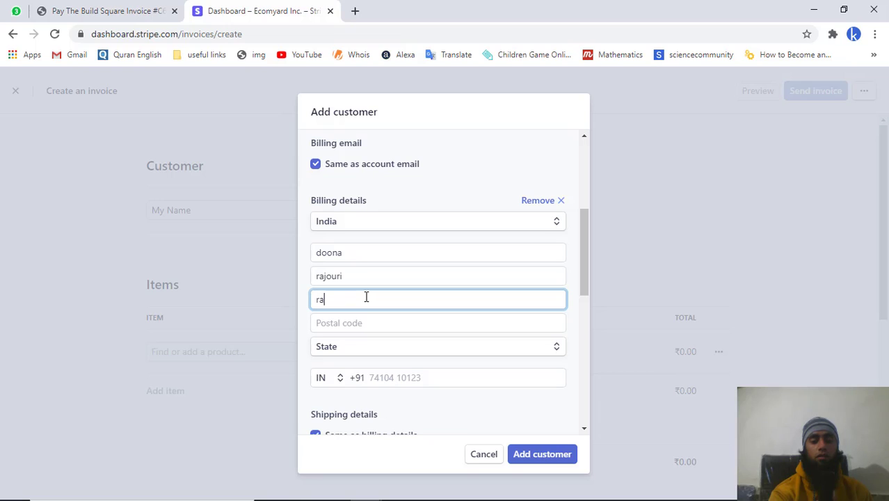
pyautogui.write('jouri')
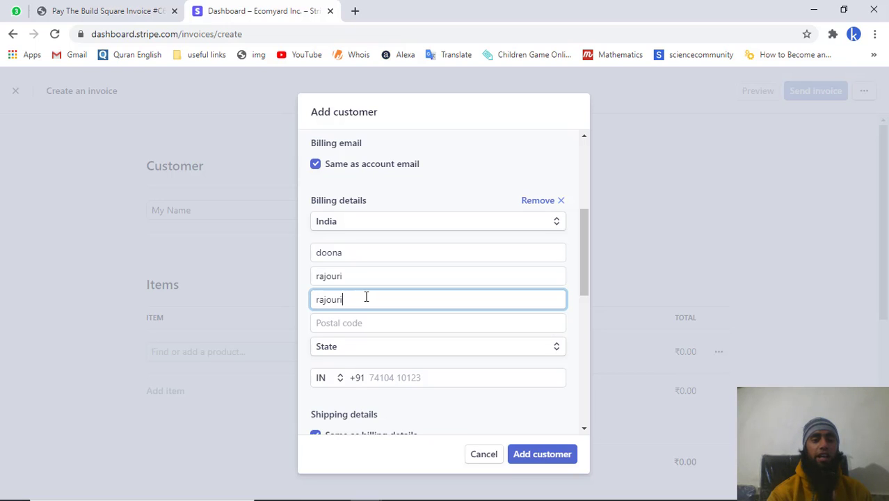
pyautogui.click(361, 323)
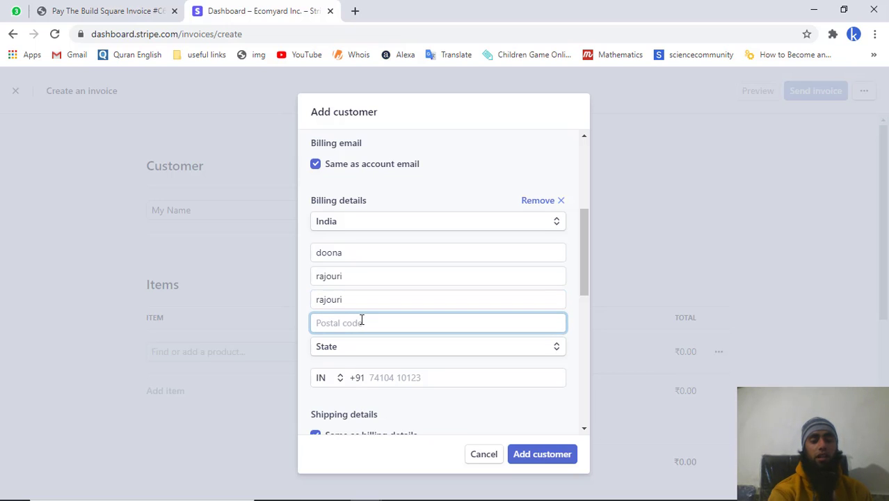
pyautogui.write('185')
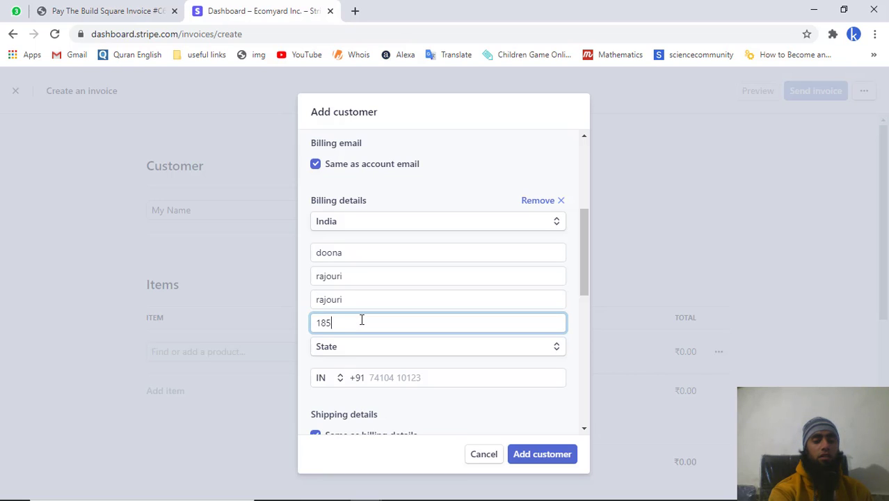
pyautogui.write('134')
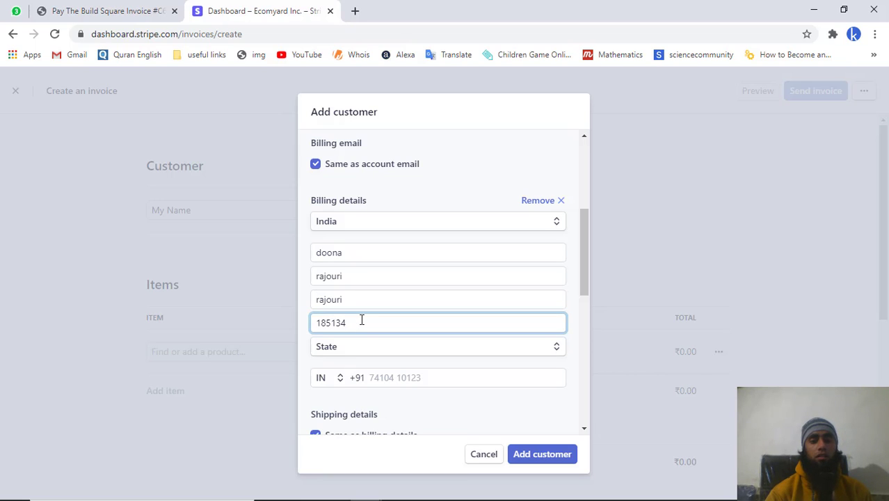
# Choose the customer's state and fill in the phone number
pyautogui.click(357, 350)
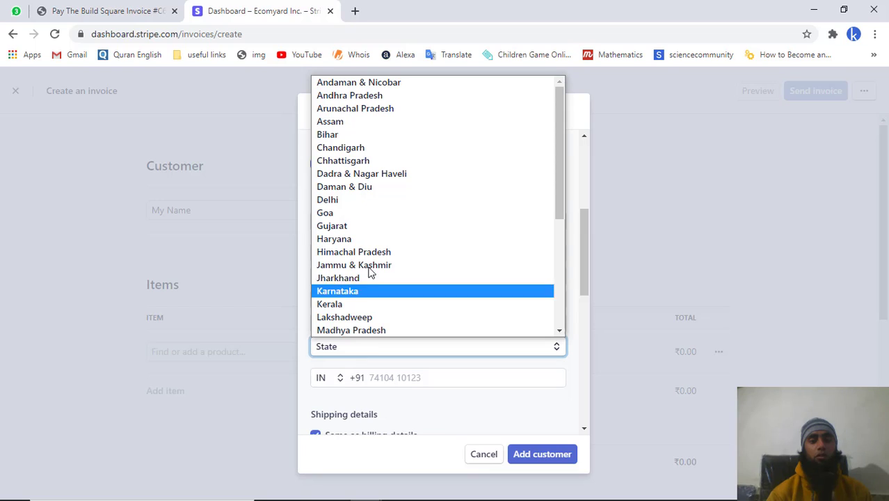
pyautogui.click(370, 265)
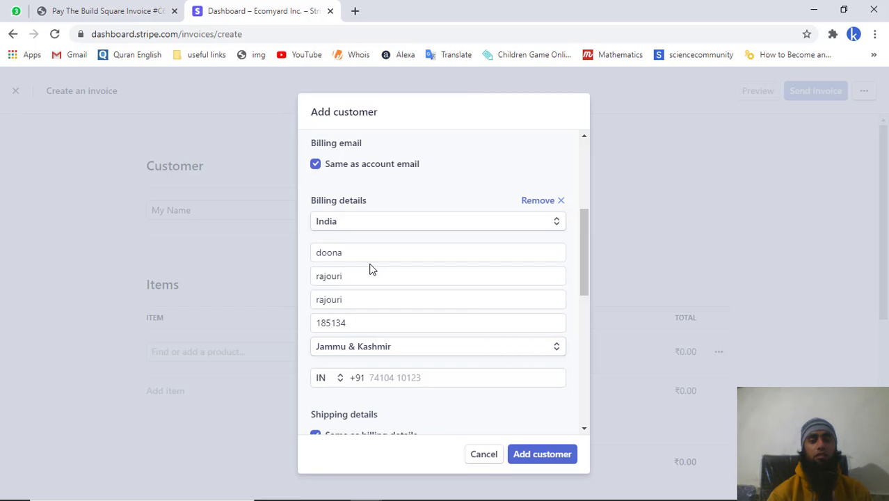
pyautogui.scroll(-2, 377, 344)
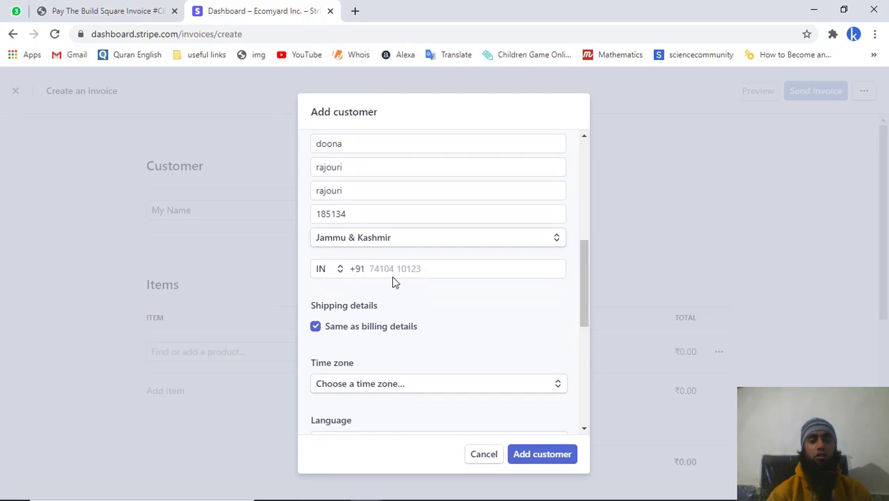
pyautogui.click(395, 268)
pyautogui.click(393, 300)
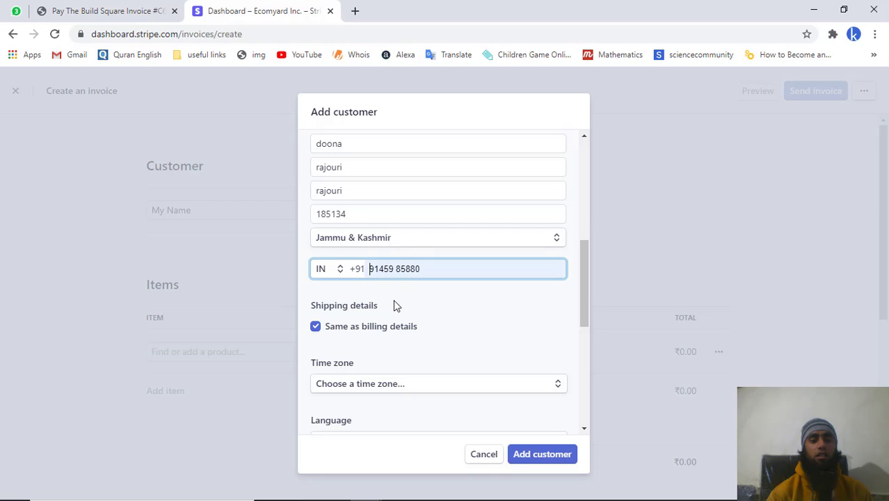
pyautogui.scroll(-3, 393, 299)
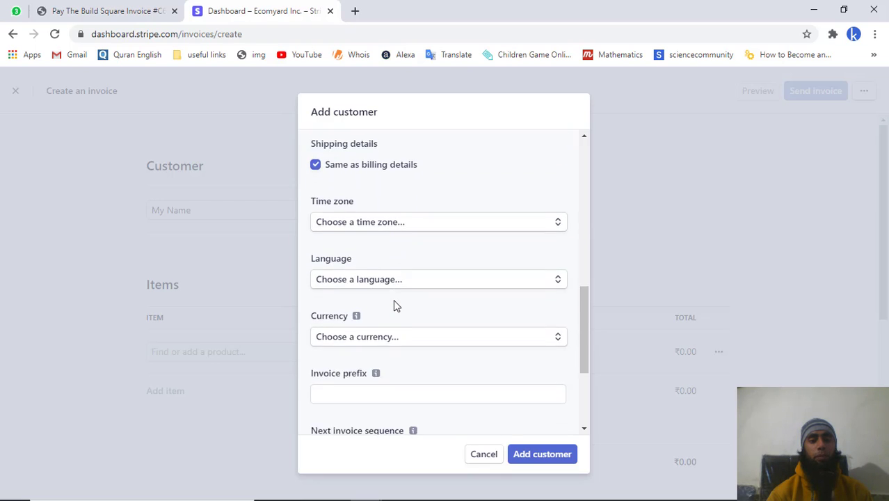
pyautogui.scroll(-2, 393, 299)
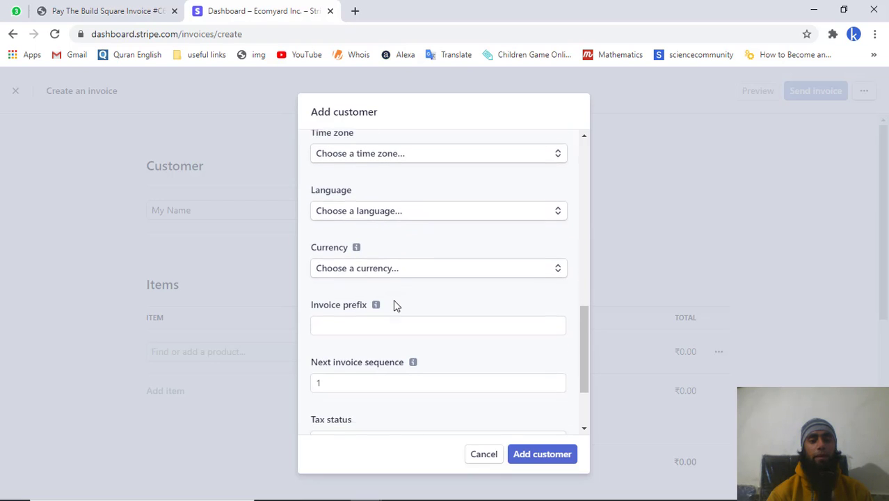
# Set currency to INR, language to English, time zone to Asia - Kolkata, and save the customer
pyautogui.click(385, 263)
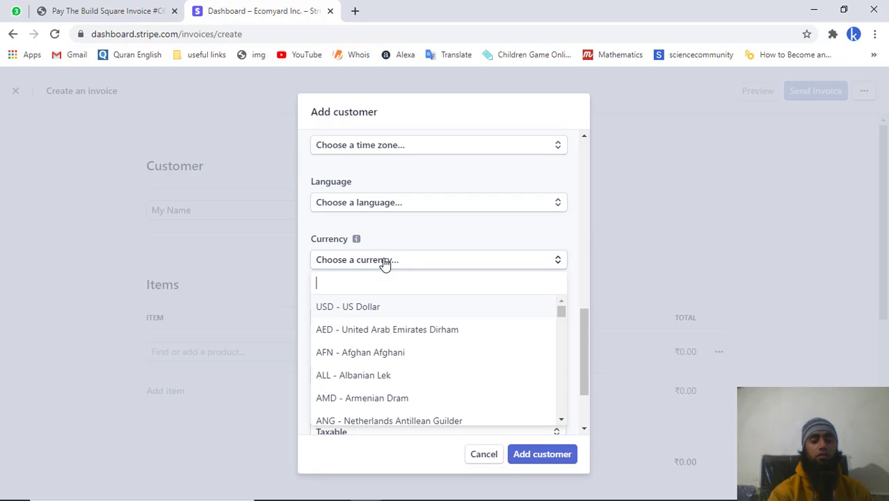
pyautogui.write('inr')
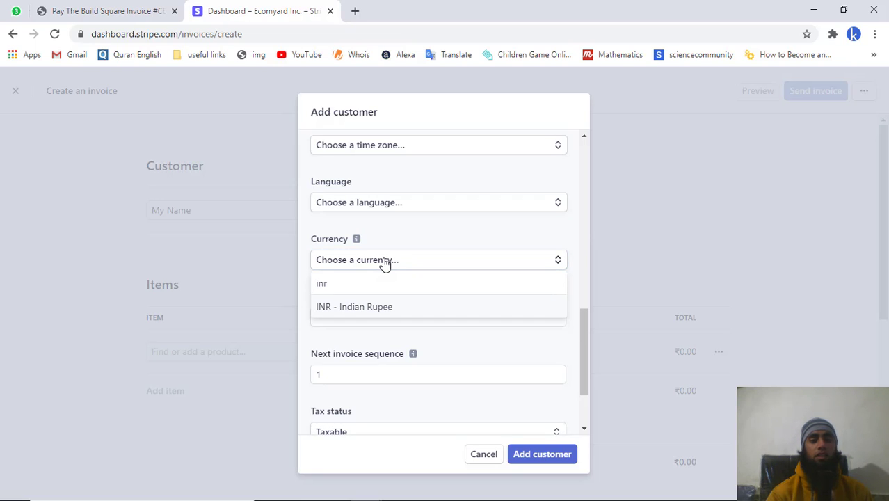
pyautogui.click(371, 308)
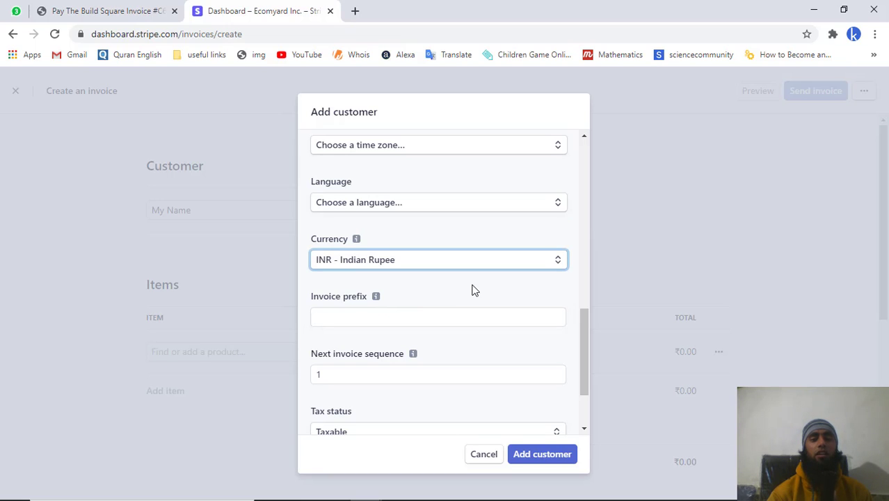
pyautogui.scroll(1, 473, 290)
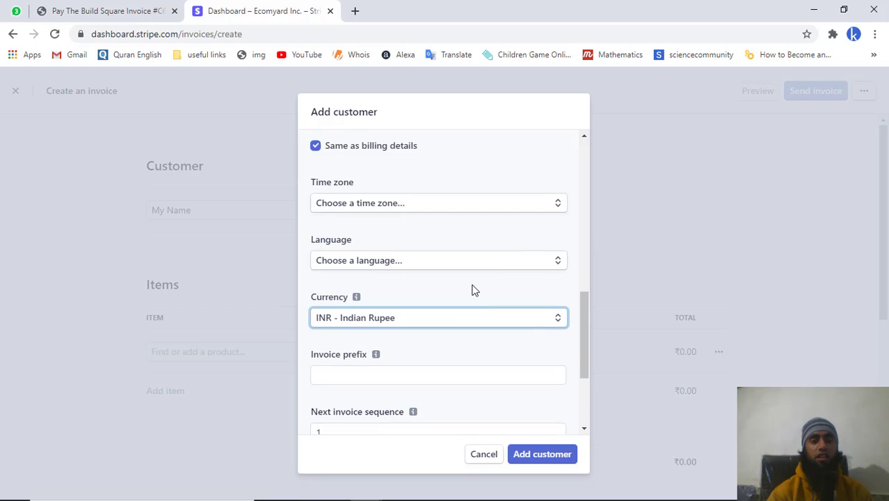
pyautogui.click(431, 272)
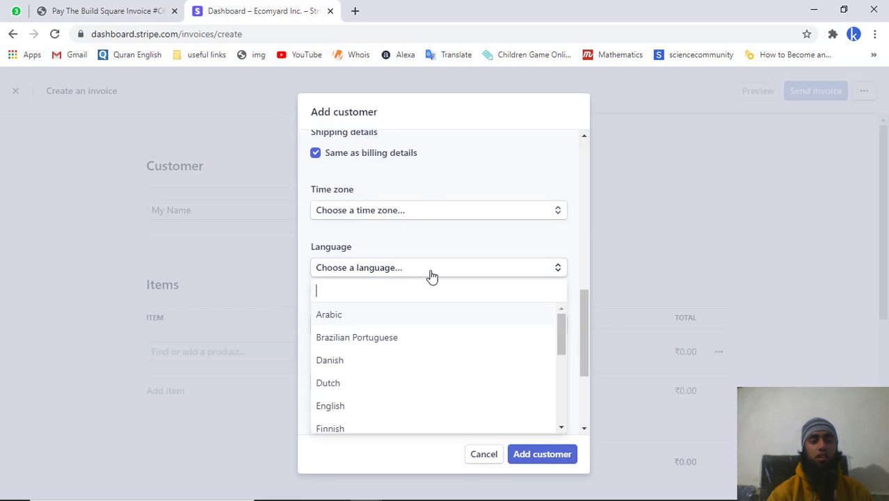
pyautogui.click(343, 408)
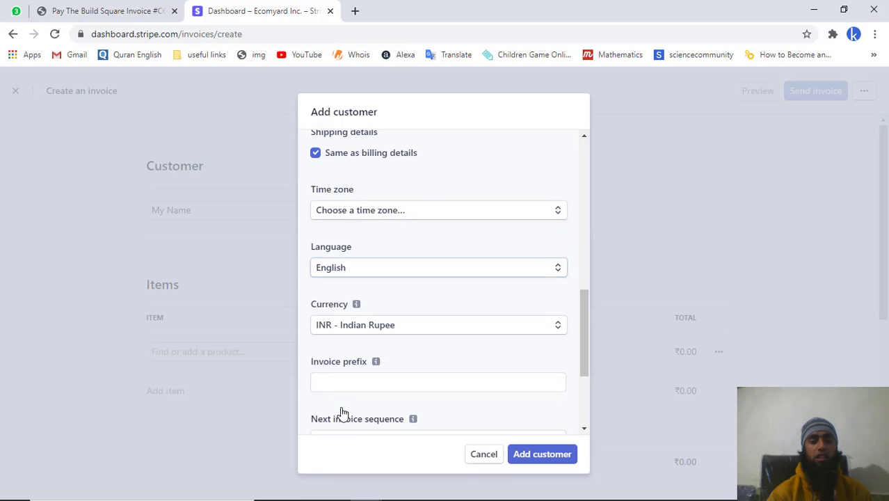
pyautogui.click(359, 212)
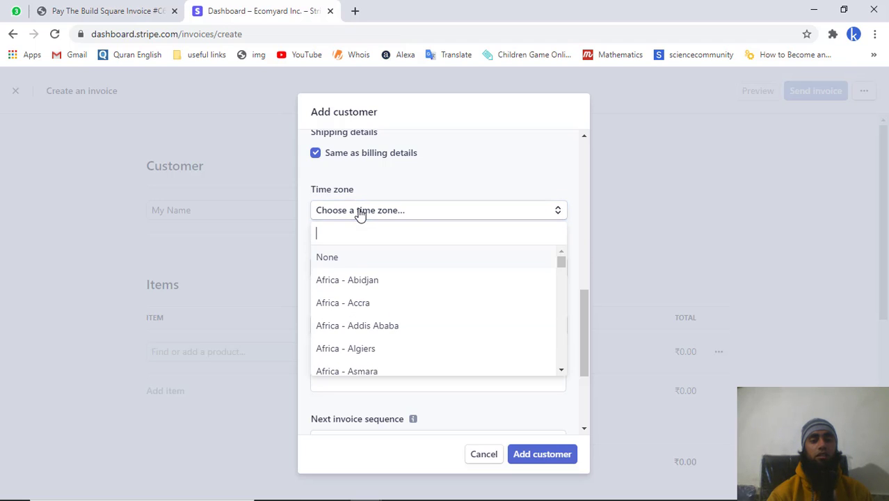
pyautogui.write('kolk')
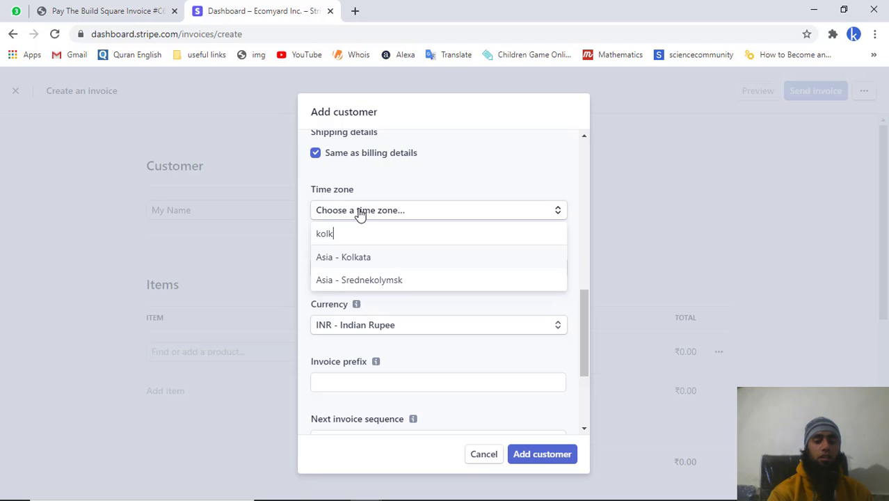
pyautogui.click(349, 261)
pyautogui.scroll(-3, 484, 388)
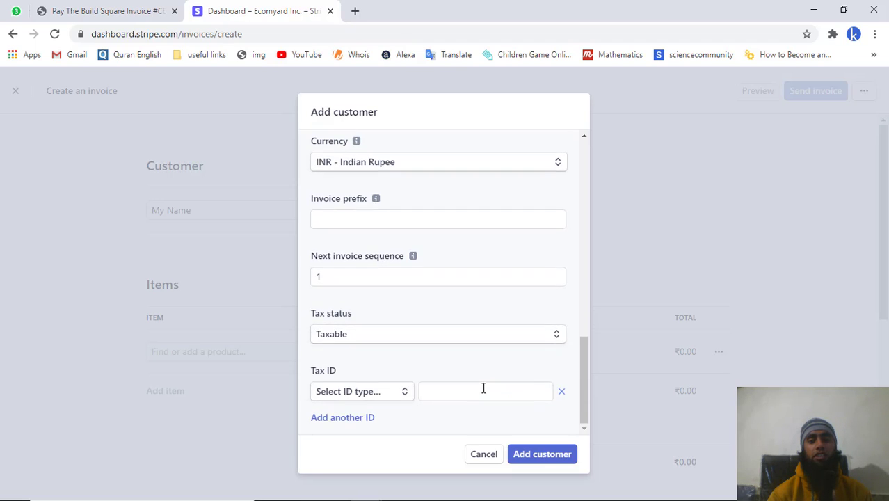
pyautogui.click(528, 468)
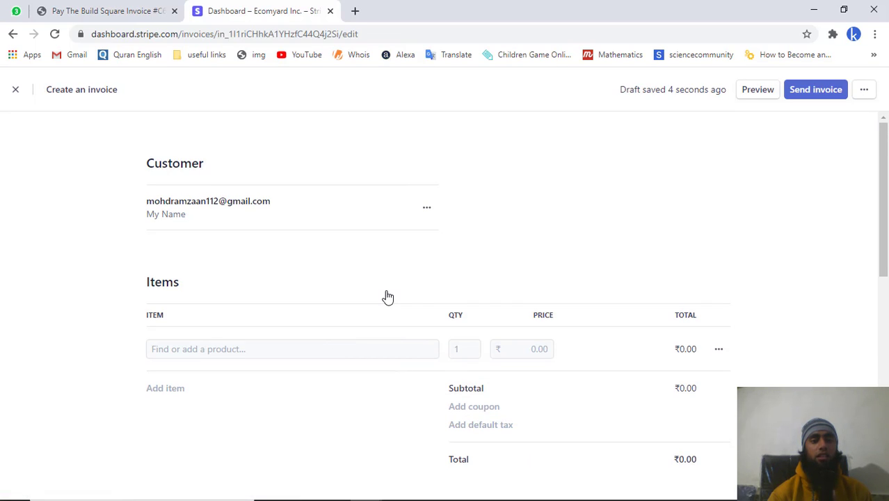
# Add an invoice item named 'My item' priced at ₹110
pyautogui.click(214, 348)
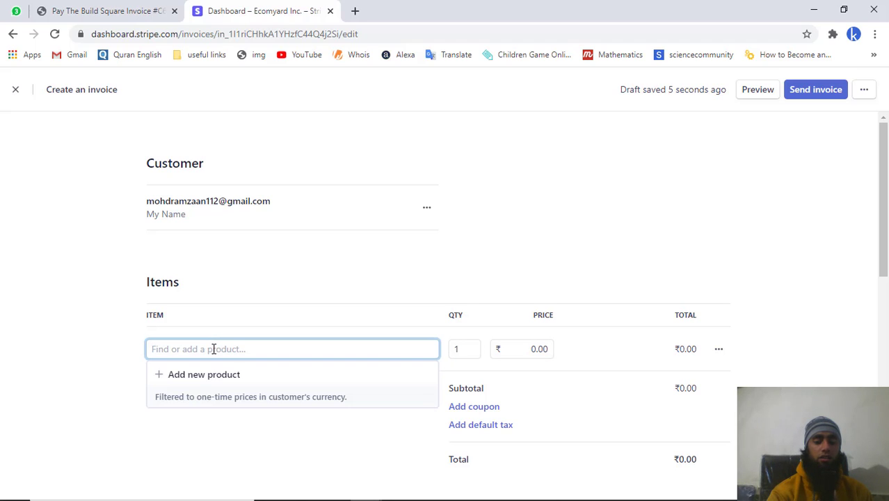
pyautogui.write('My p')
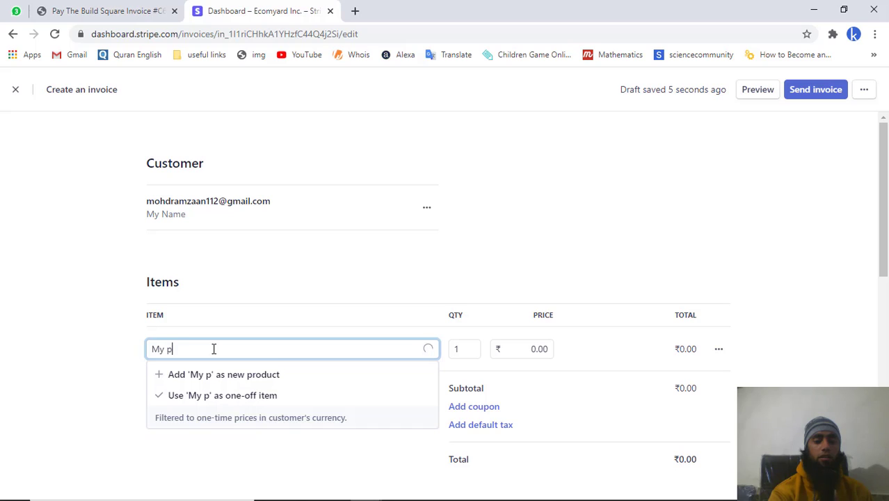
pyautogui.write('d')
pyautogui.press('BackSpace')
pyautogui.write('item')
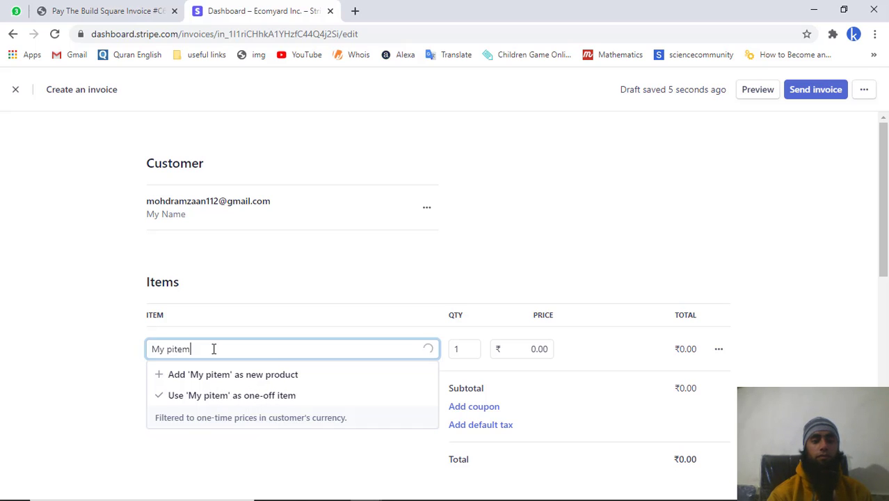
pyautogui.press('BackSpace')
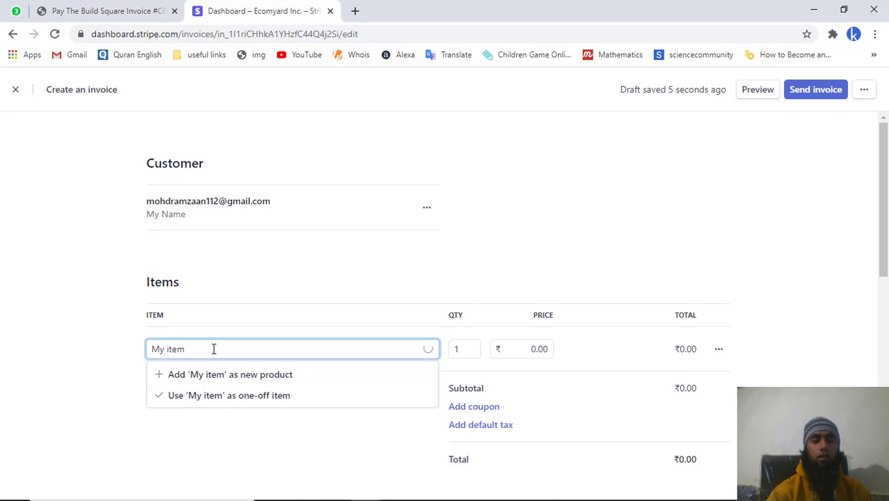
pyautogui.click(526, 350)
pyautogui.write('11')
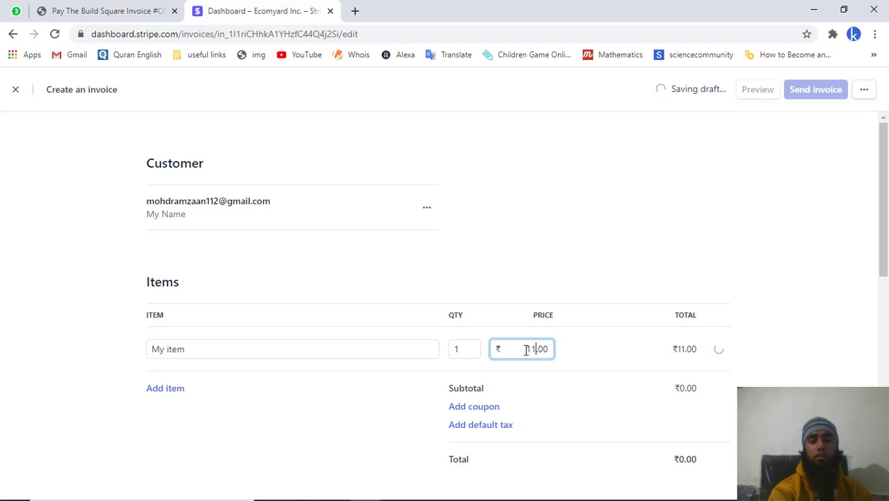
pyautogui.write('0')
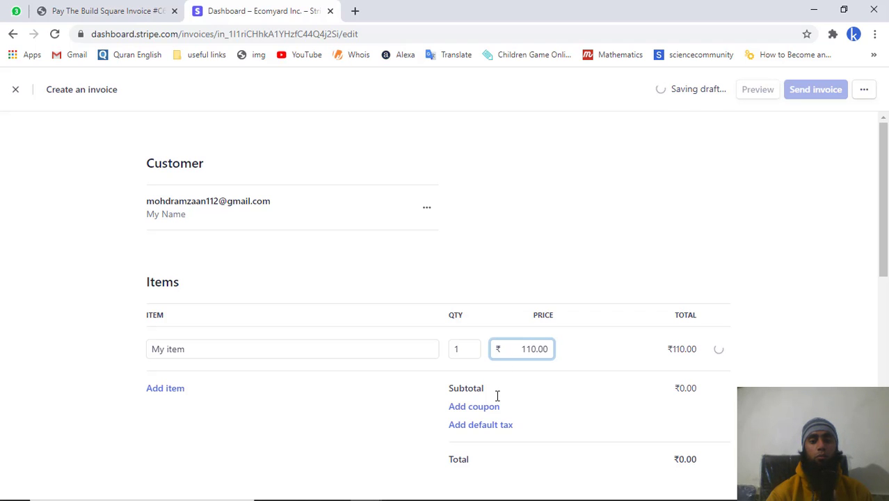
# Set payment due to 10 days and review the accepted payment methods
pyautogui.scroll(-8, 497, 396)
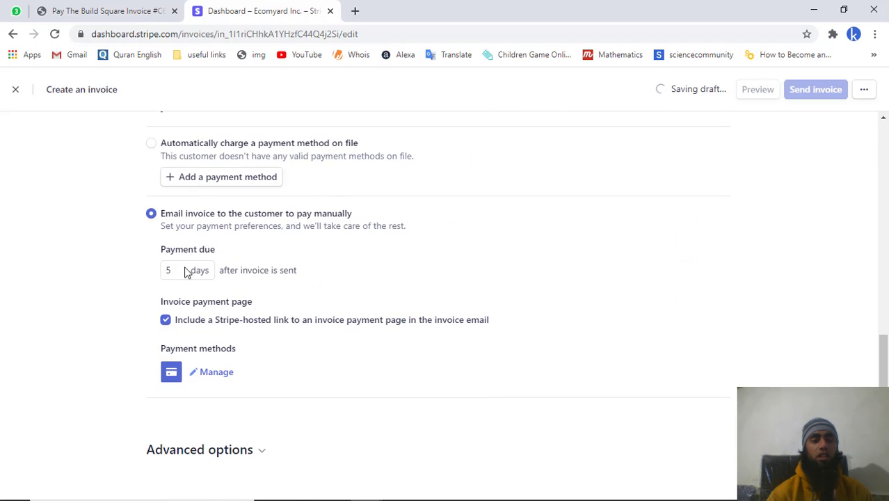
pyautogui.doubleClick(173, 265)
pyautogui.write('1')
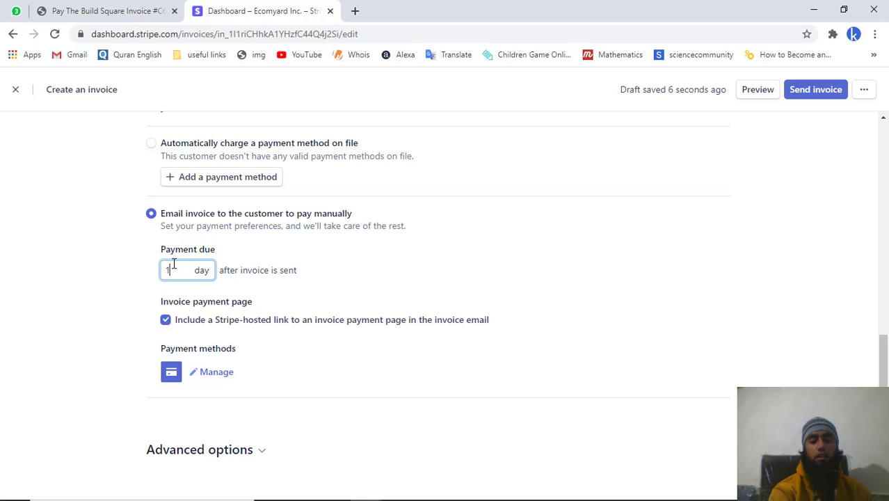
pyautogui.write('0')
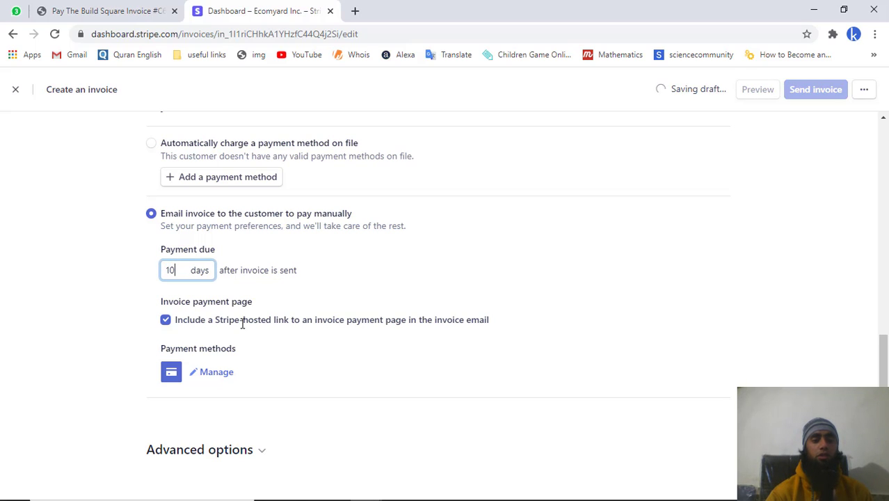
pyautogui.click(211, 372)
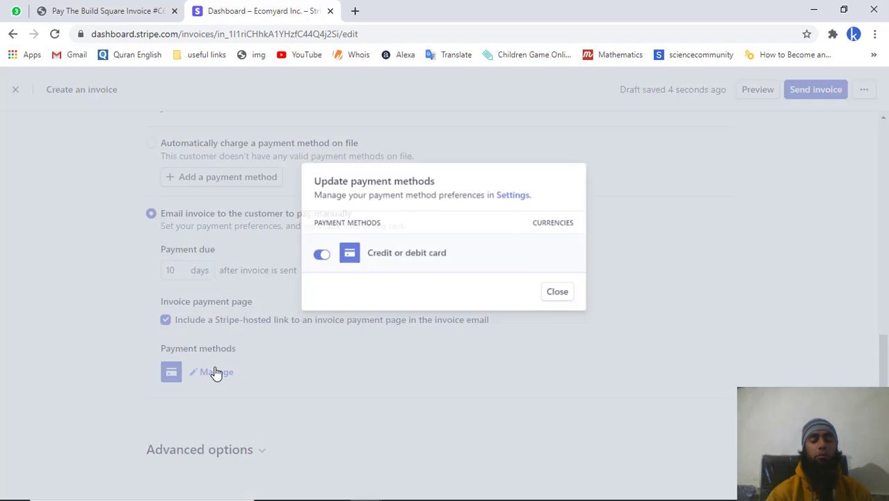
pyautogui.click(560, 295)
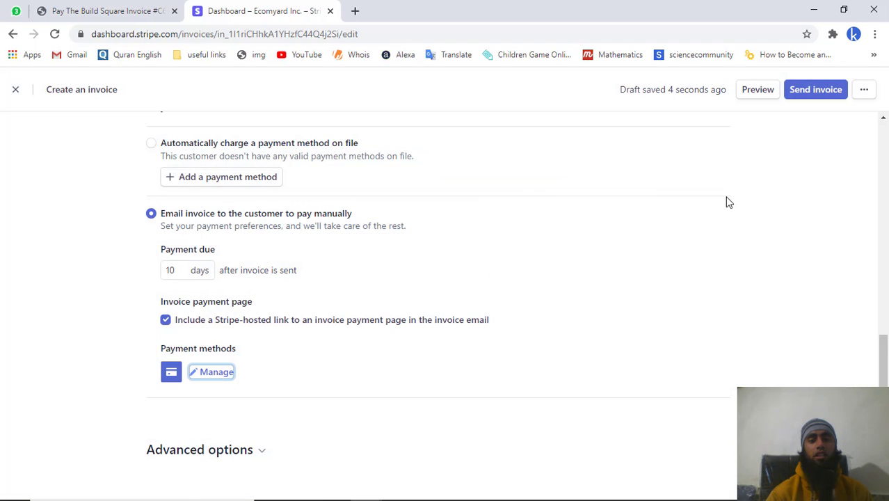
pyautogui.scroll(10, 727, 201)
pyautogui.click(813, 94)
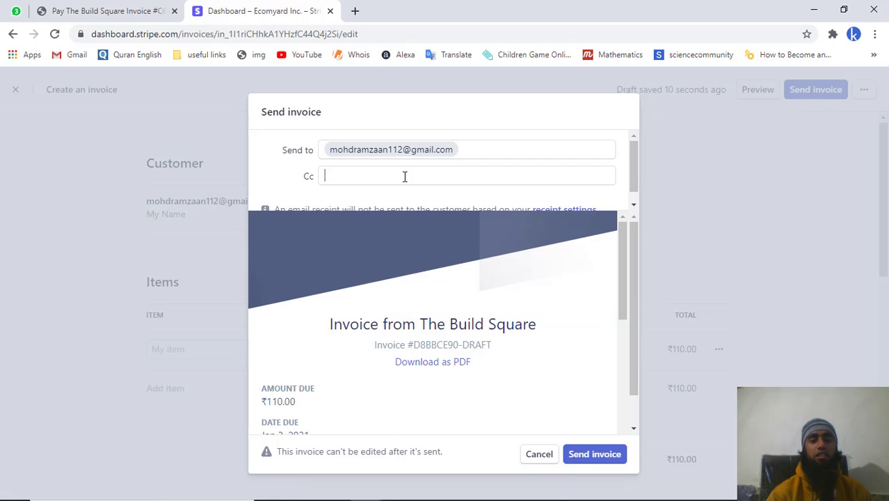
# Review the ₹110.00 invoice preview and confirm sending it, so D8BBCE90-0001 shows Open
pyautogui.scroll(-2, 407, 345)
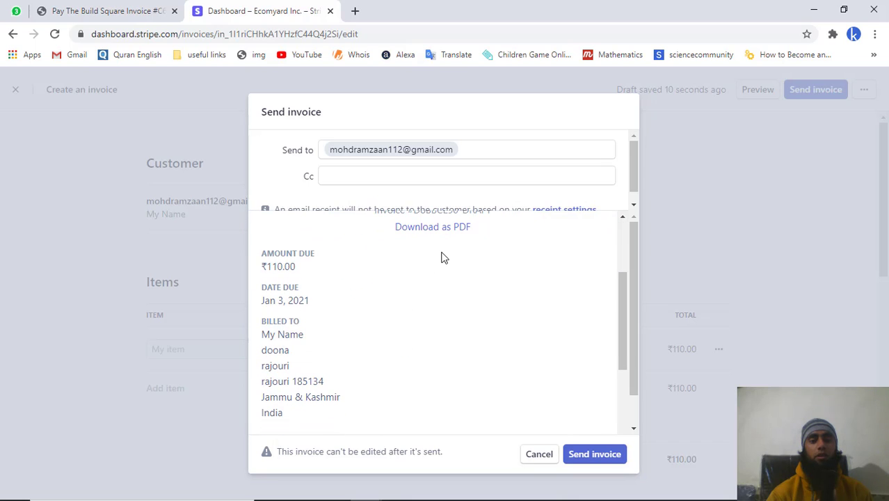
pyautogui.scroll(2, 443, 258)
pyautogui.scroll(-5, 444, 258)
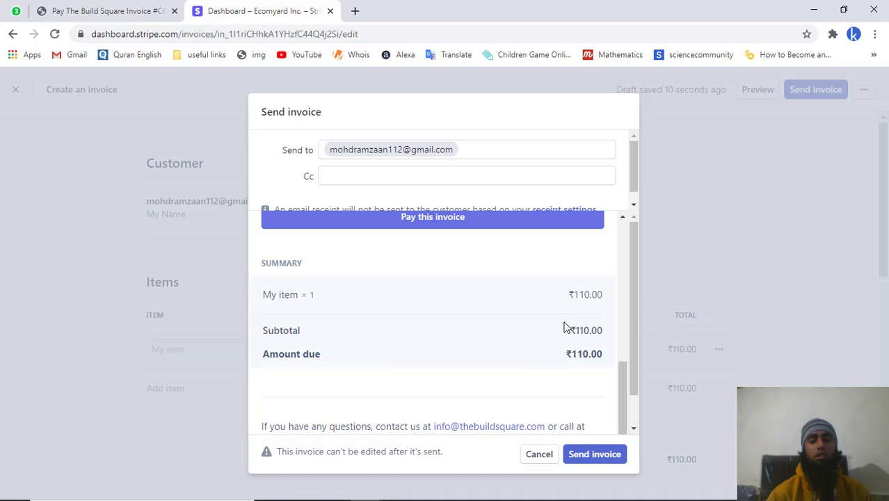
pyautogui.click(592, 455)
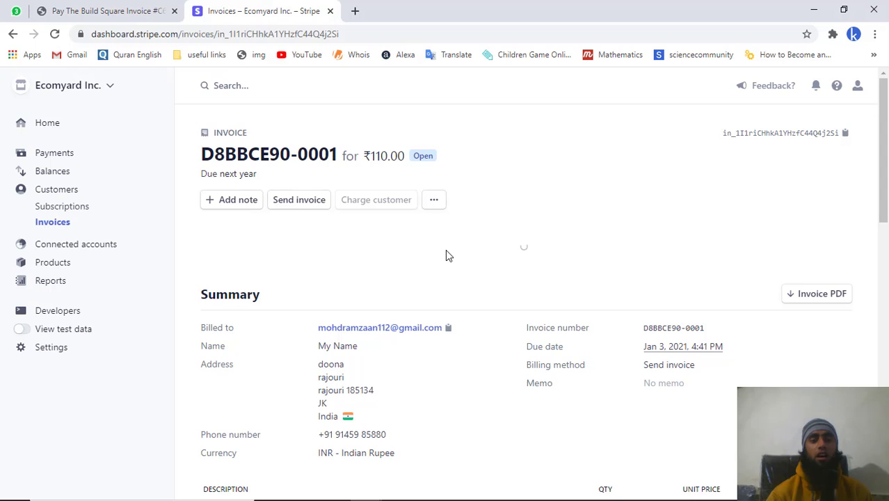
# Copy the invoice's payment page link and open a new incognito browser window
pyautogui.scroll(-4, 445, 252)
pyautogui.scroll(-6, 445, 249)
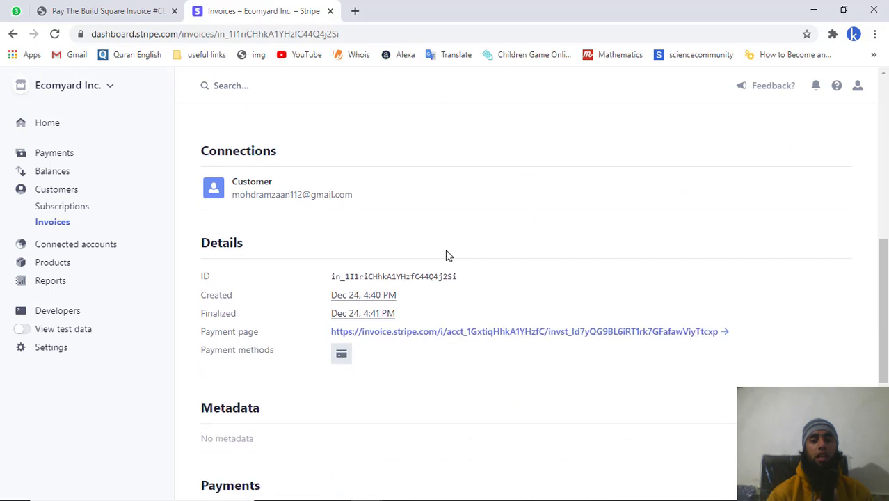
pyautogui.scroll(2, 446, 252)
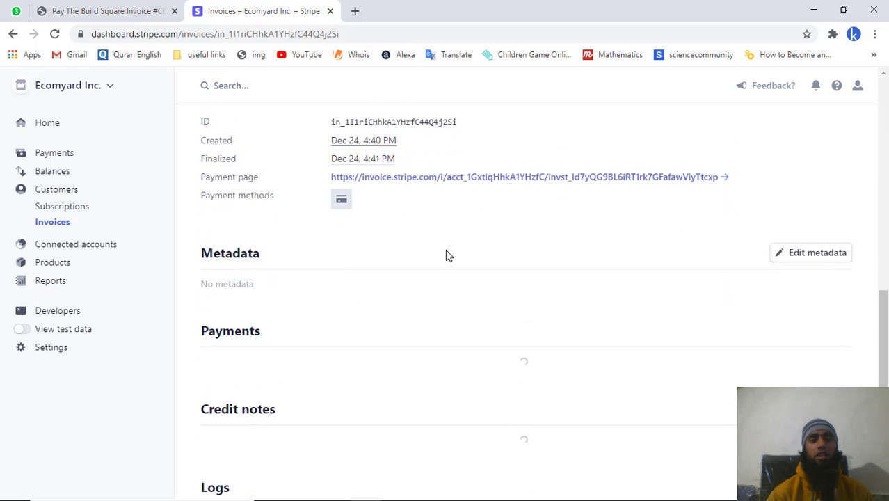
pyautogui.scroll(-4, 446, 254)
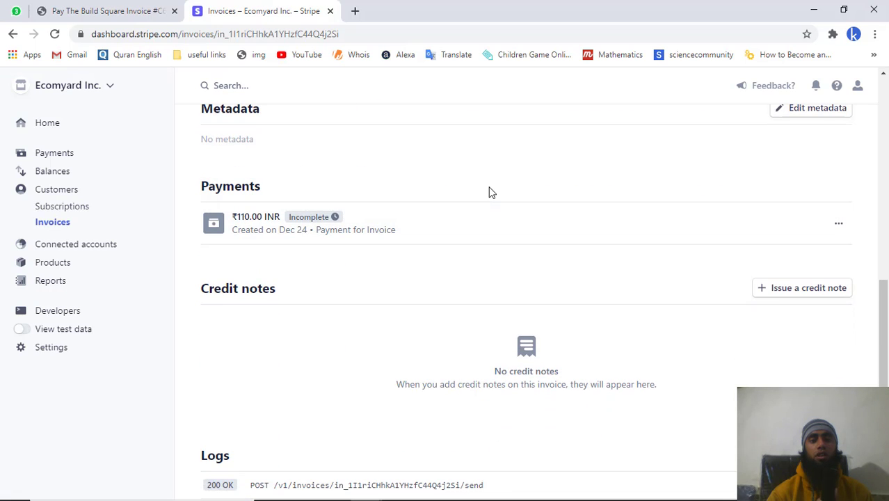
pyautogui.scroll(3, 489, 192)
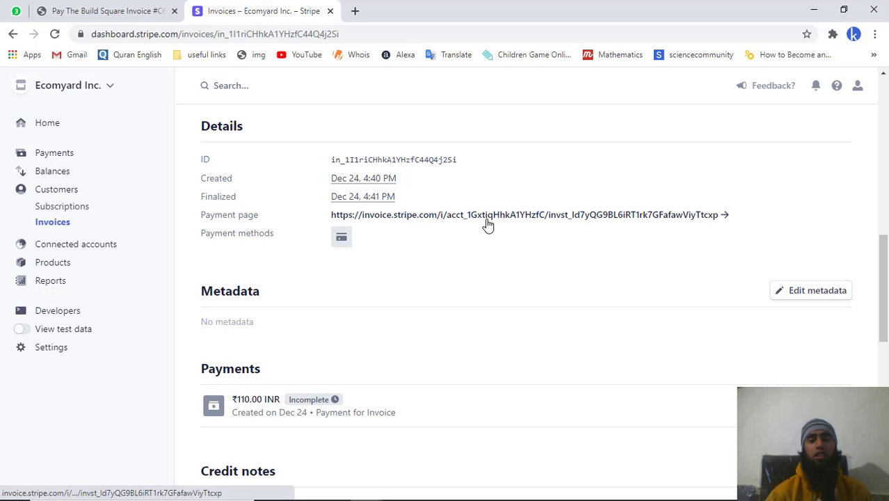
pyautogui.rightClick(486, 219)
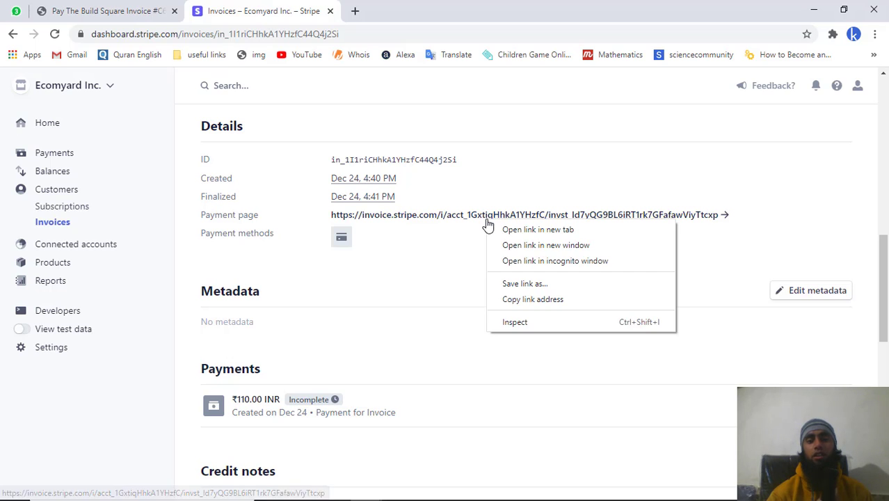
pyautogui.click(524, 300)
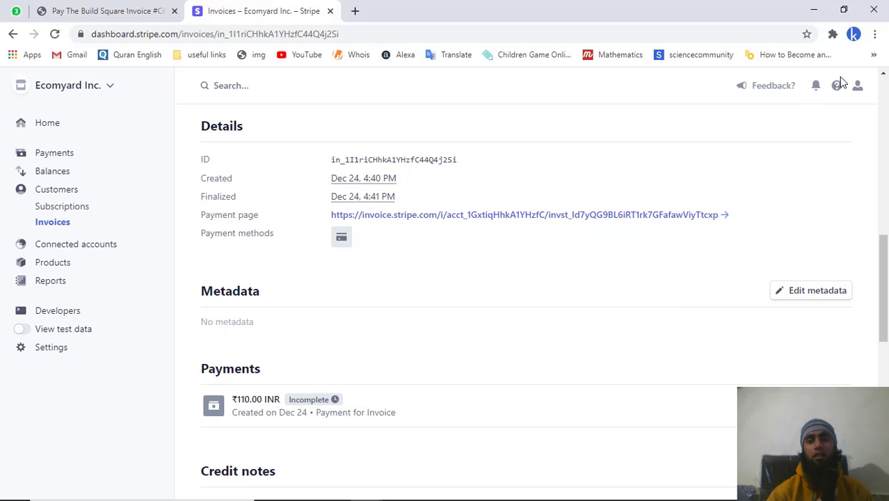
pyautogui.click(874, 34)
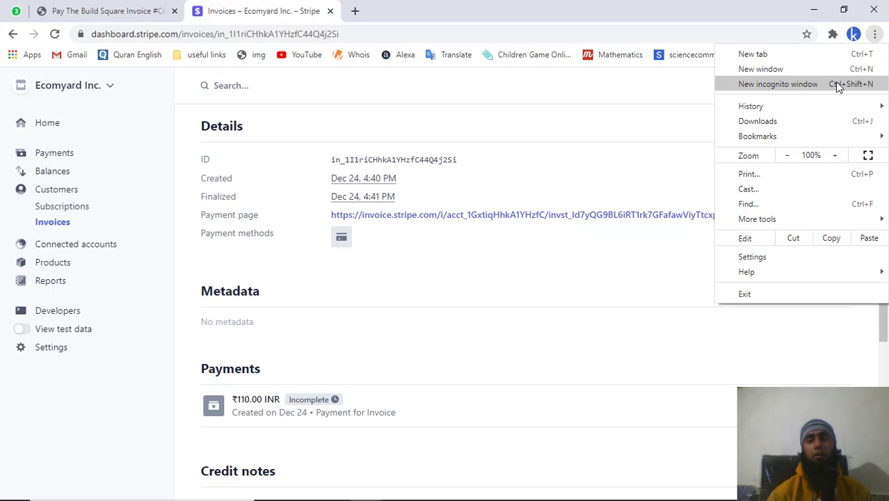
pyautogui.click(838, 83)
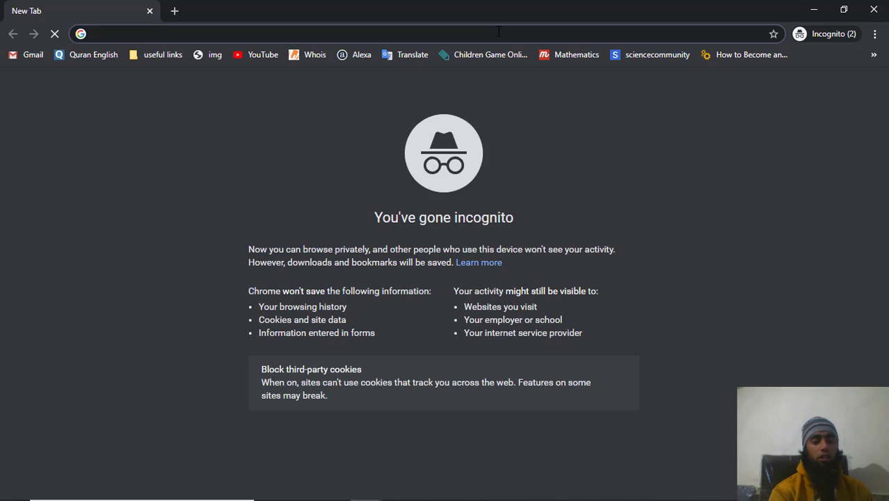
# Load the copied link to view the ₹110.00 payment page due January 3, 2021, then return to the dashboard
pyautogui.hotkey('ctrl', 'v')
pyautogui.press('Return')
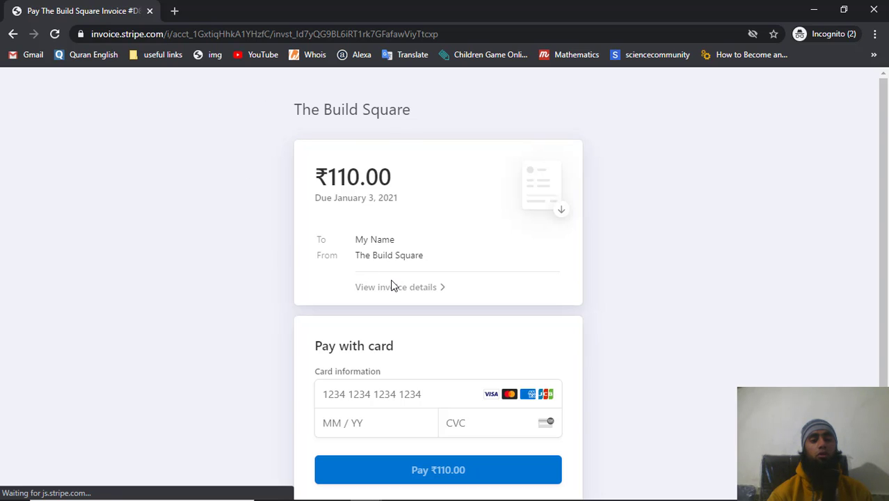
pyautogui.scroll(-2, 391, 285)
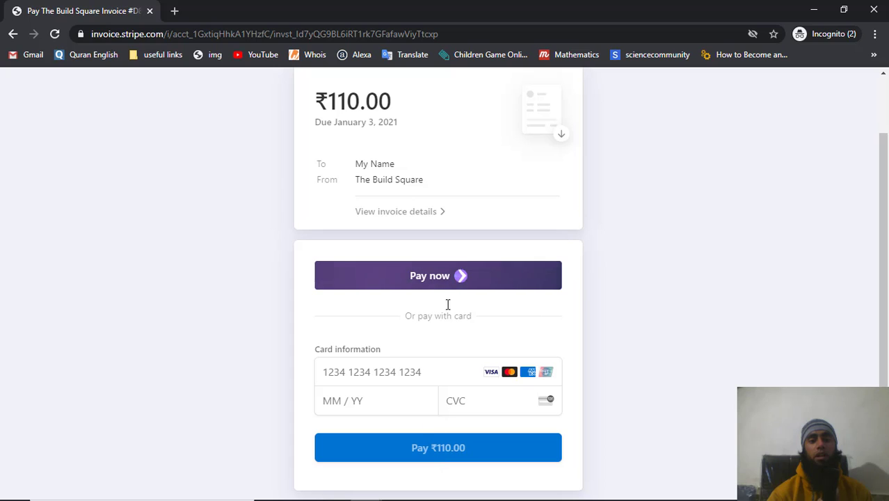
pyautogui.scroll(1, 456, 297)
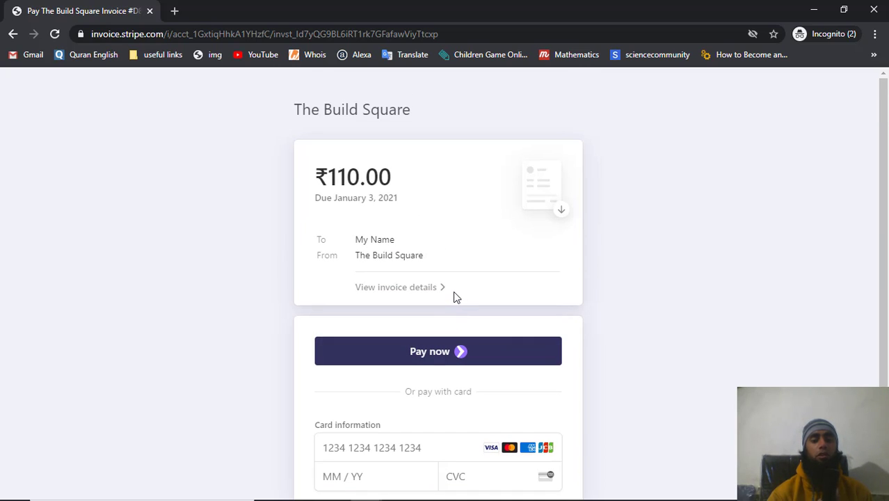
pyautogui.hotkey('alt', 'Tab')
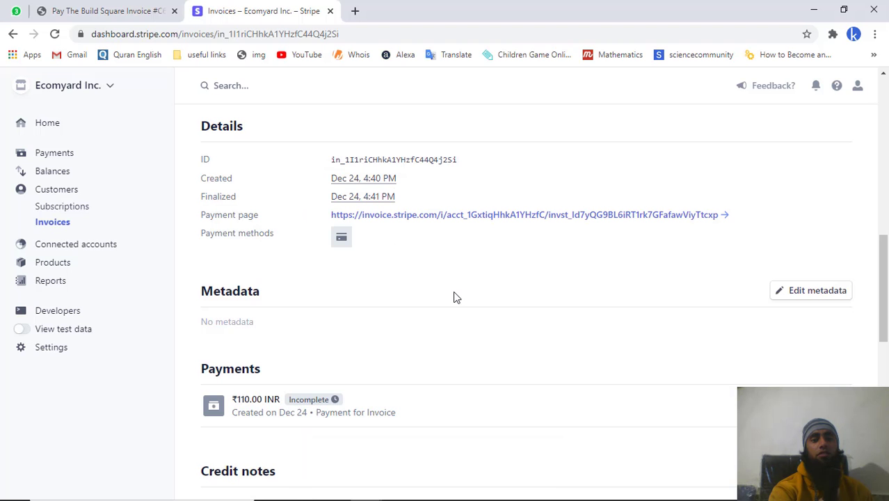